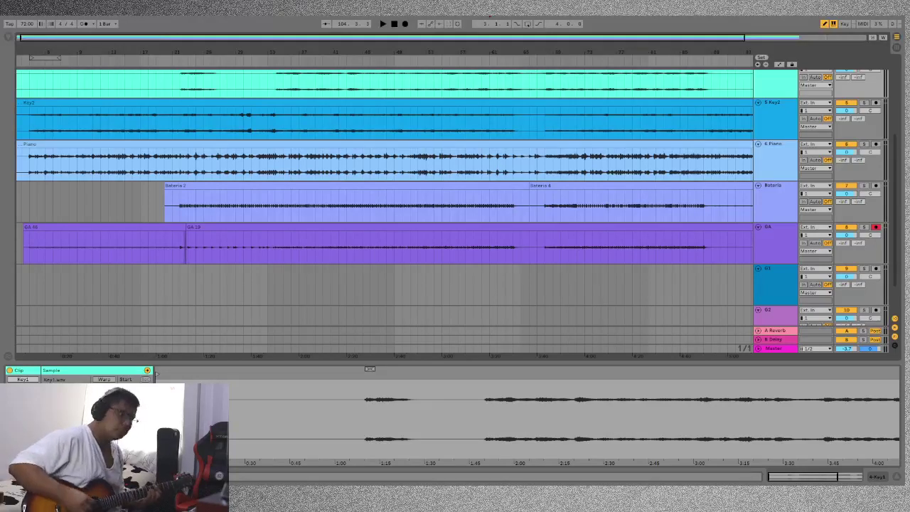
Arm the G2 track for recording, and switch the recording arm over to G1
{"action": "scroll", "coordinate": [611, 256], "scroll_direction": "down", "scroll_amount": 2}
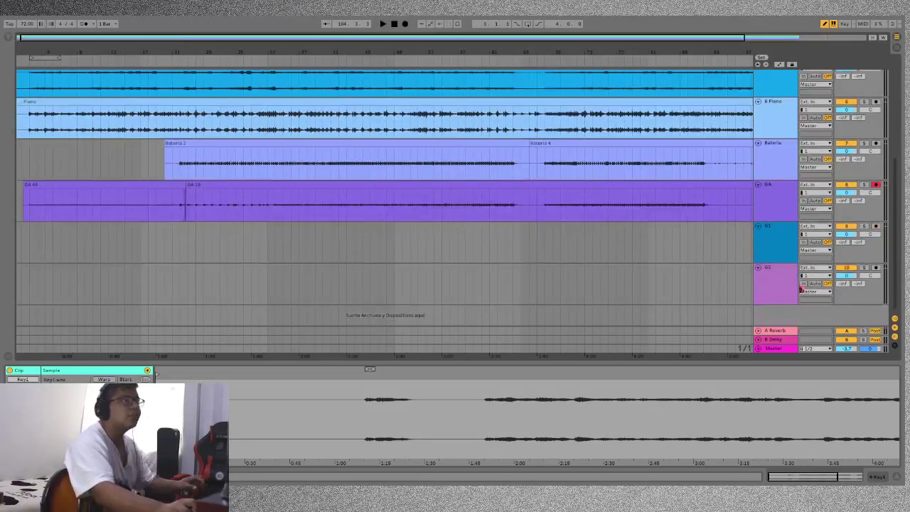
{"action": "left_click", "coordinate": [779, 285]}
{"action": "left_click_drag", "start_coordinate": [261, 42], "coordinate": [294, 71]}
{"action": "left_click", "coordinate": [876, 268]}
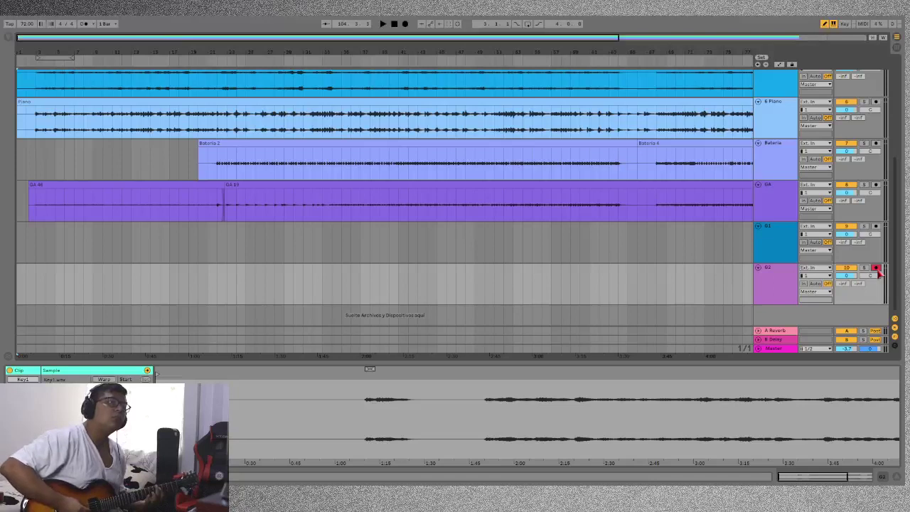
{"action": "left_click", "coordinate": [877, 226]}
Insert a new audio track below G2 and arm it for recording
{"action": "left_click", "coordinate": [779, 283]}
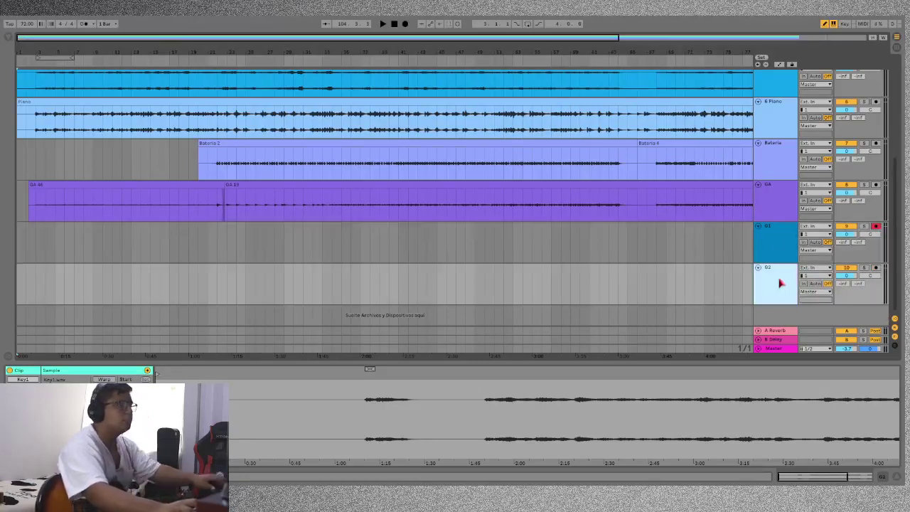
{"action": "key", "text": "ctrl+t"}
{"action": "left_click", "coordinate": [876, 290]}
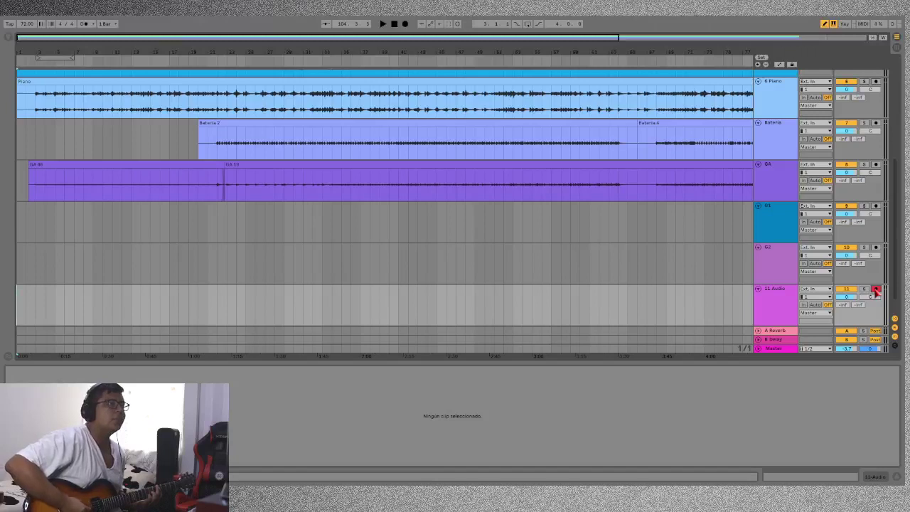
Arm the GA and G1 tracks in turn, finishing with only G2 armed for recording
{"action": "left_click", "coordinate": [772, 224]}
{"action": "left_click", "coordinate": [782, 258]}
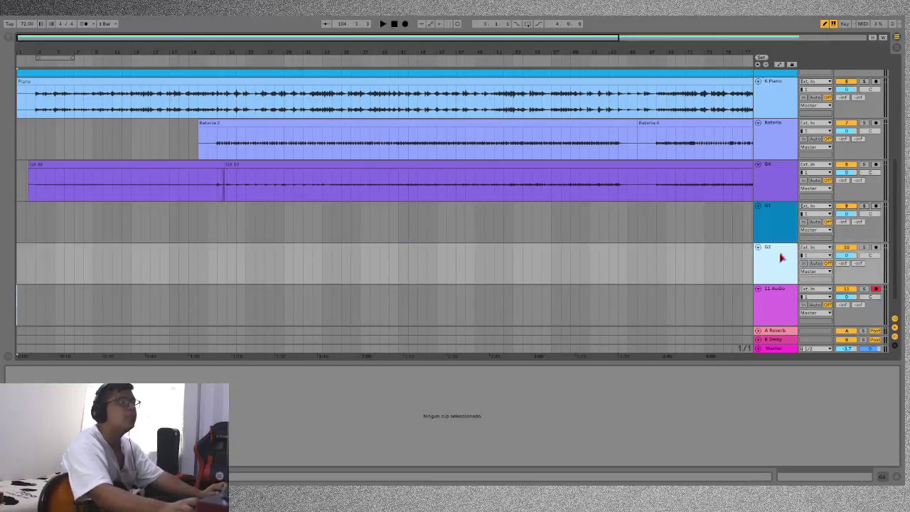
{"action": "left_click", "coordinate": [876, 165]}
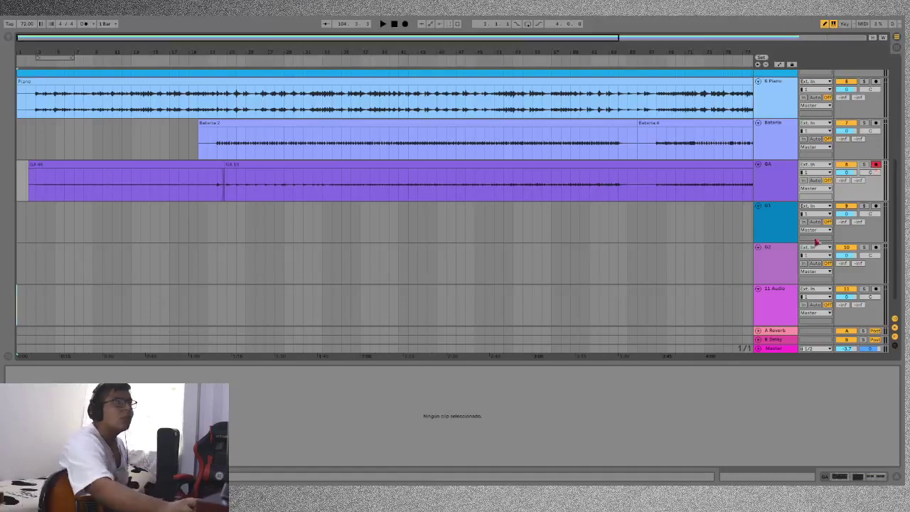
{"action": "left_click", "coordinate": [876, 206]}
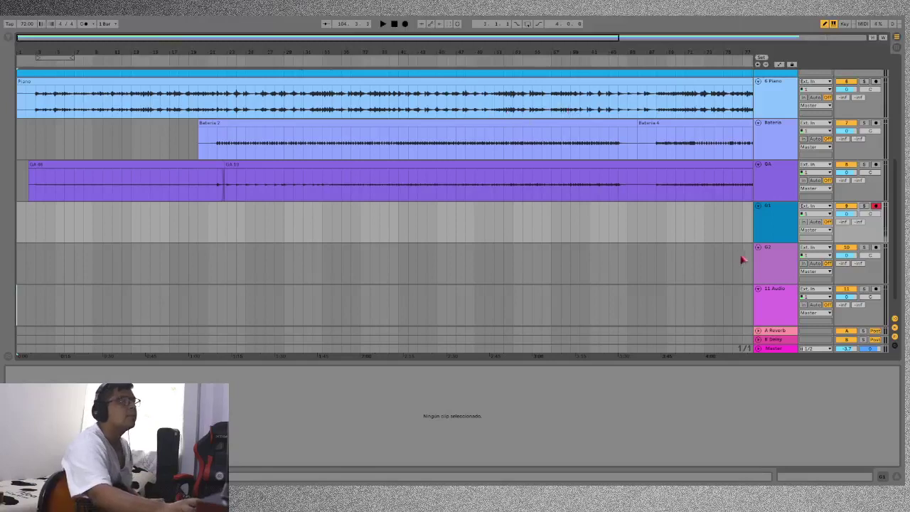
{"action": "left_click", "coordinate": [782, 268]}
{"action": "left_click", "coordinate": [876, 248]}
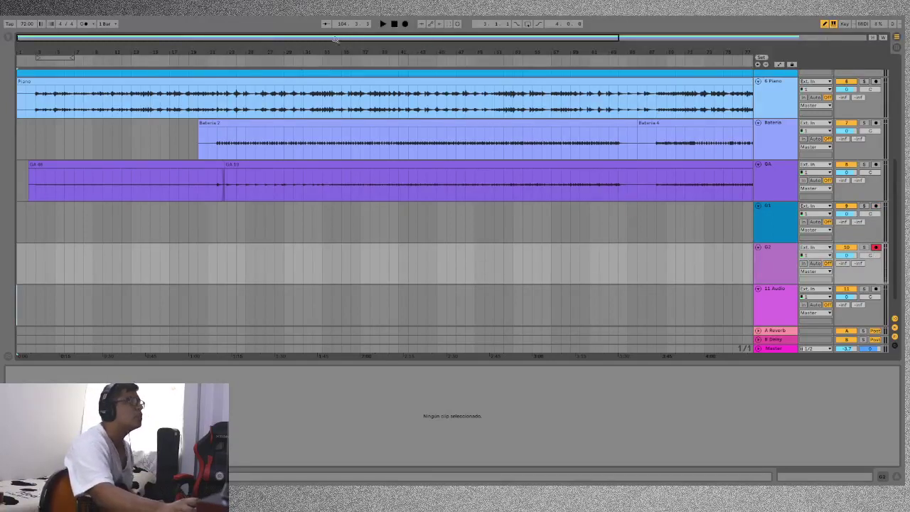
Record a short take on G2 from the start of the song and stop it
{"action": "left_click_drag", "start_coordinate": [335, 39], "coordinate": [414, 25]}
{"action": "left_click", "coordinate": [405, 24]}
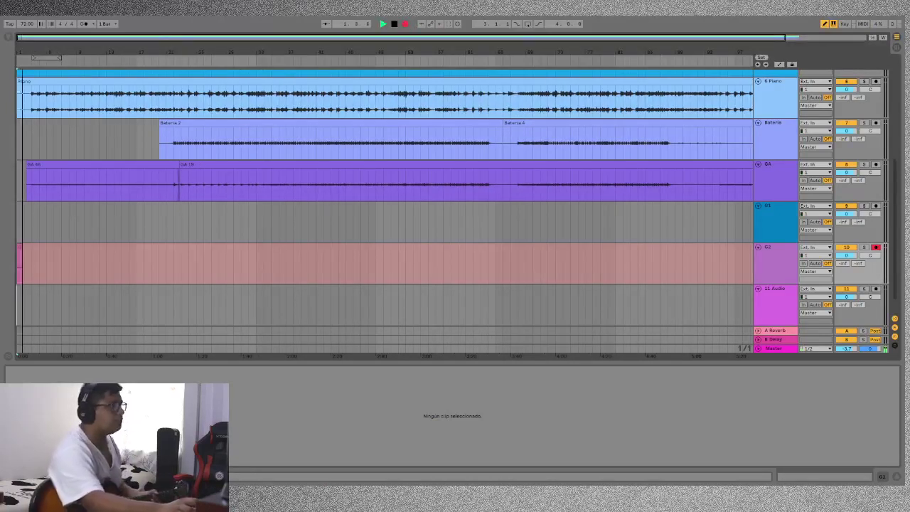
{"action": "key", "text": "space"}
Play the song from bar 16 and again from bar 21 to check where the drums enter, and stop playback
{"action": "left_click", "coordinate": [129, 268]}
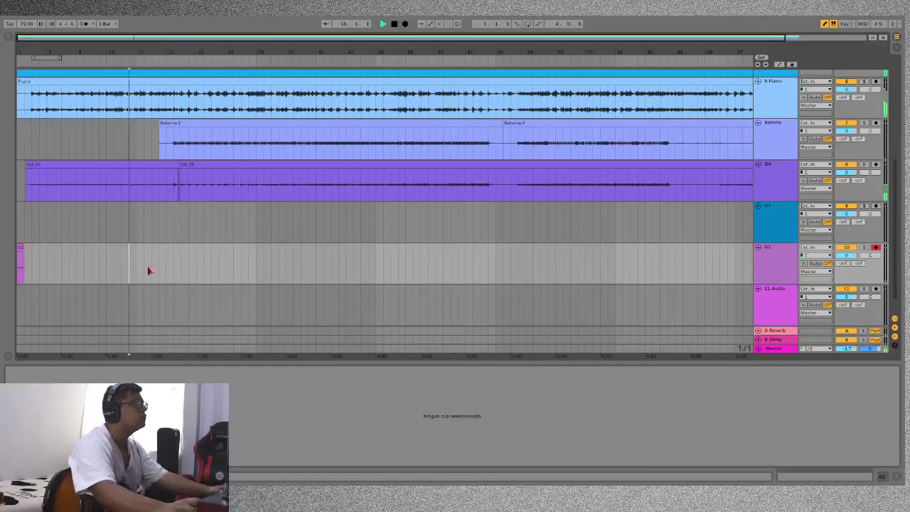
{"action": "key", "text": "space"}
{"action": "scroll", "coordinate": [150, 193], "scroll_direction": "up", "scroll_amount": 5}
{"action": "scroll", "coordinate": [150, 193], "scroll_direction": "up", "scroll_amount": 3}
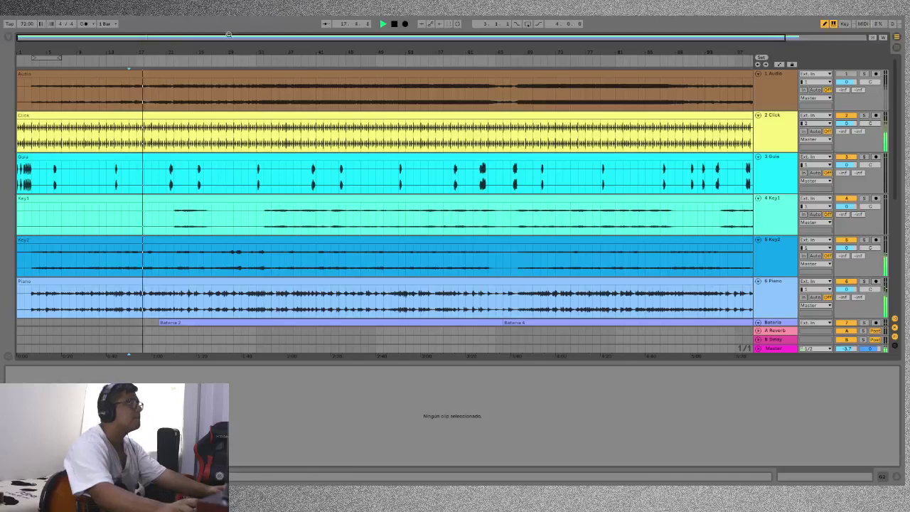
{"action": "left_click_drag", "start_coordinate": [260, 55], "coordinate": [271, 244]}
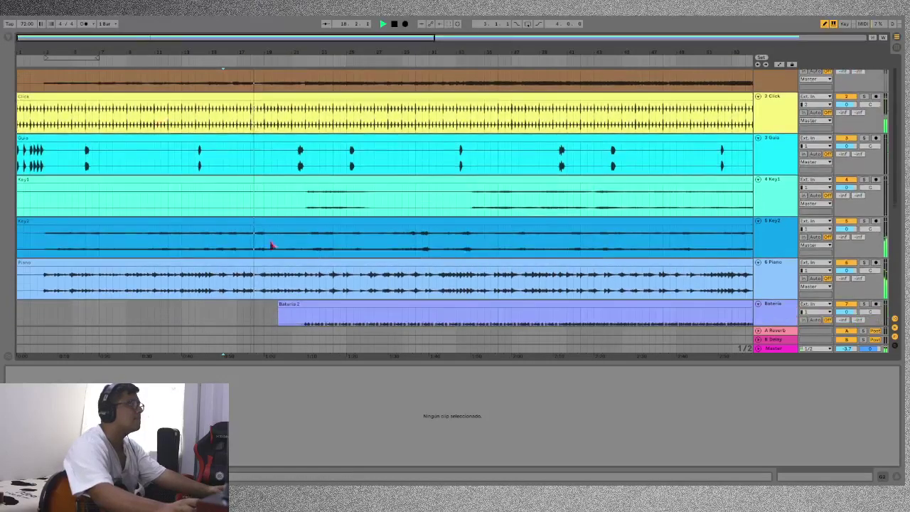
{"action": "left_click", "coordinate": [292, 209]}
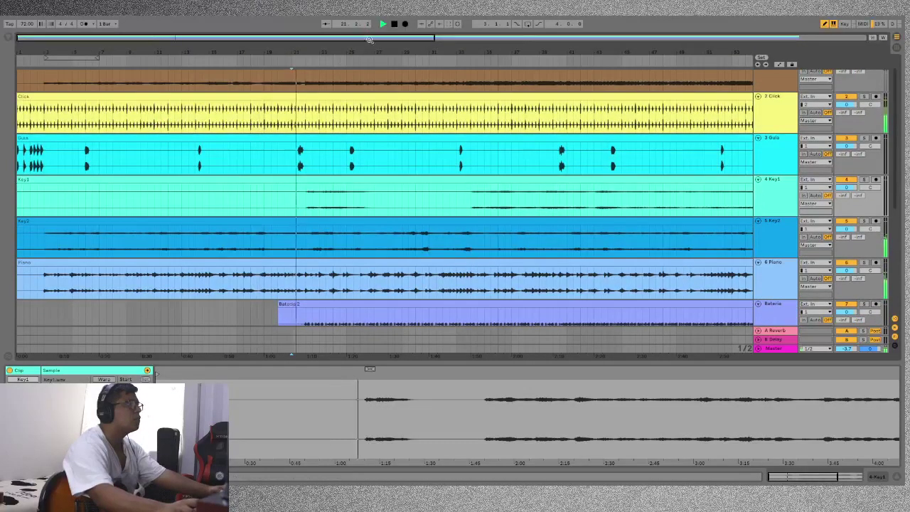
{"action": "left_click_drag", "start_coordinate": [291, 55], "coordinate": [288, 197]}
{"action": "scroll", "coordinate": [286, 206], "scroll_direction": "down", "scroll_amount": 3}
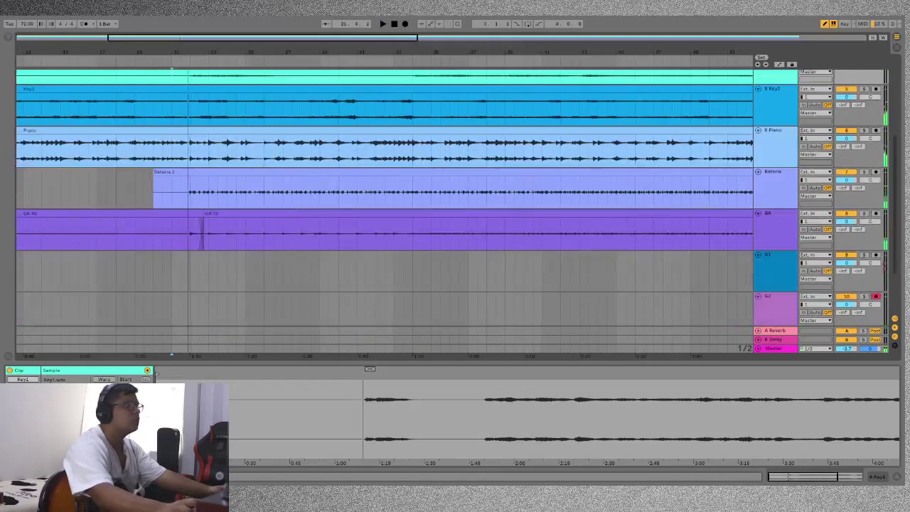
{"action": "key", "text": "minus"}
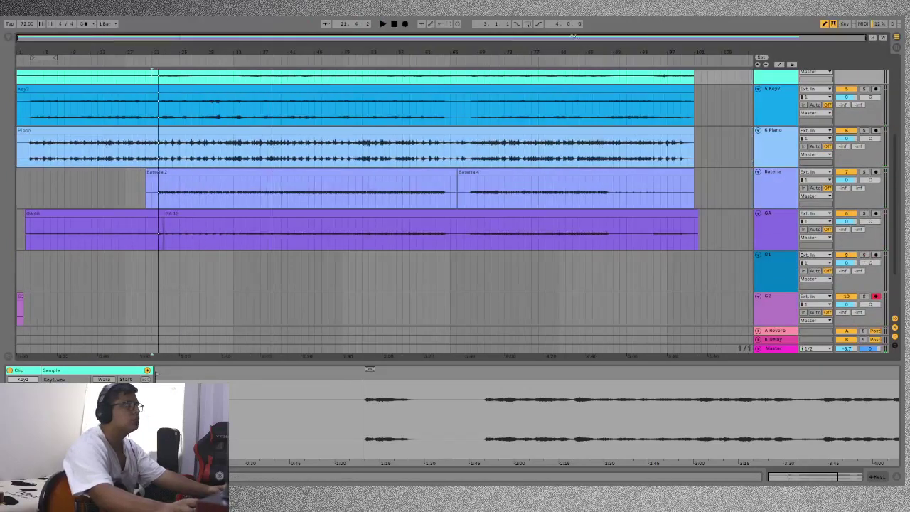
Leave G2 as the armed track and record a guitar take on it from bar 21 to about bar 38
{"action": "left_click", "coordinate": [875, 256]}
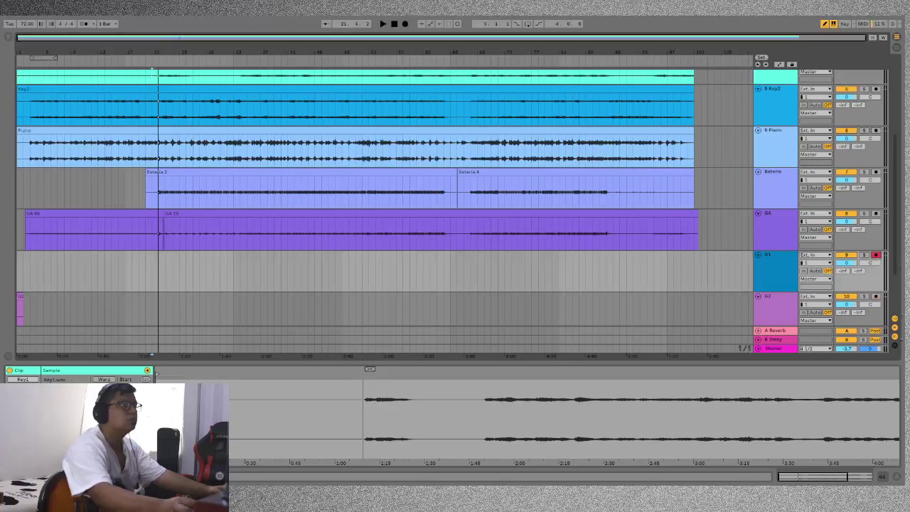
{"action": "left_click", "coordinate": [877, 296]}
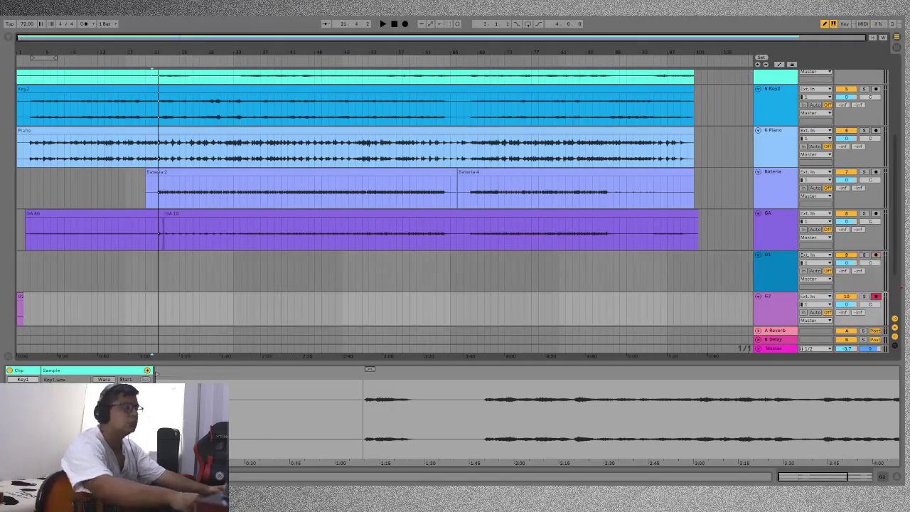
{"action": "key", "text": "space"}
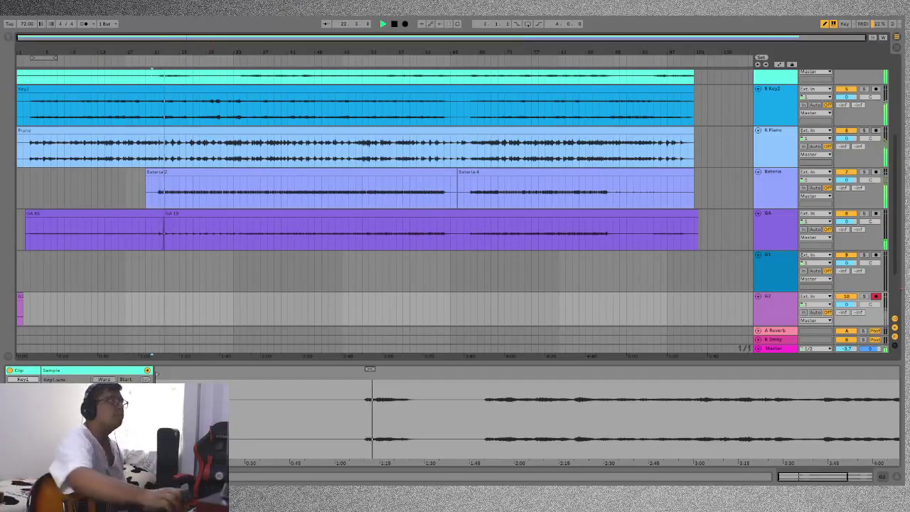
{"action": "key", "text": "space"}
{"action": "key", "text": "F9"}
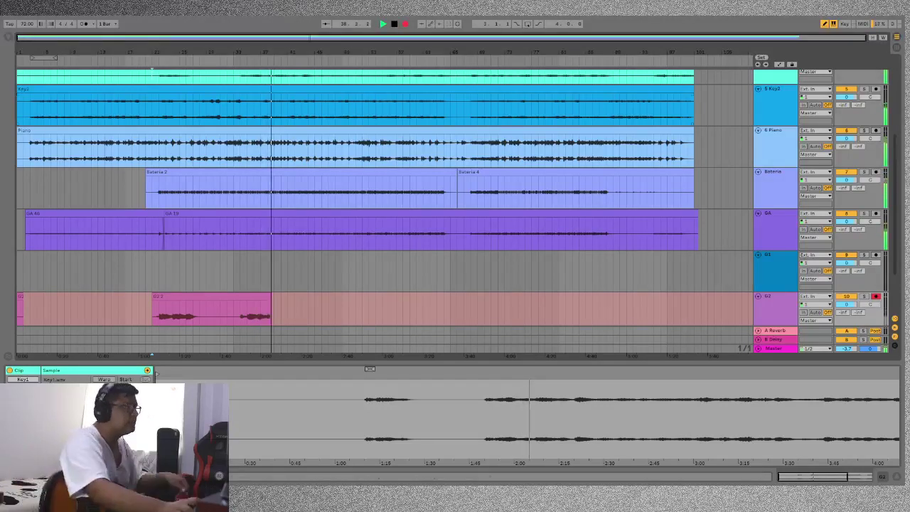
{"action": "key", "text": "space"}
Solo the G2 track and listen several times to the opening of the recorded guitar take
{"action": "left_click", "coordinate": [232, 319]}
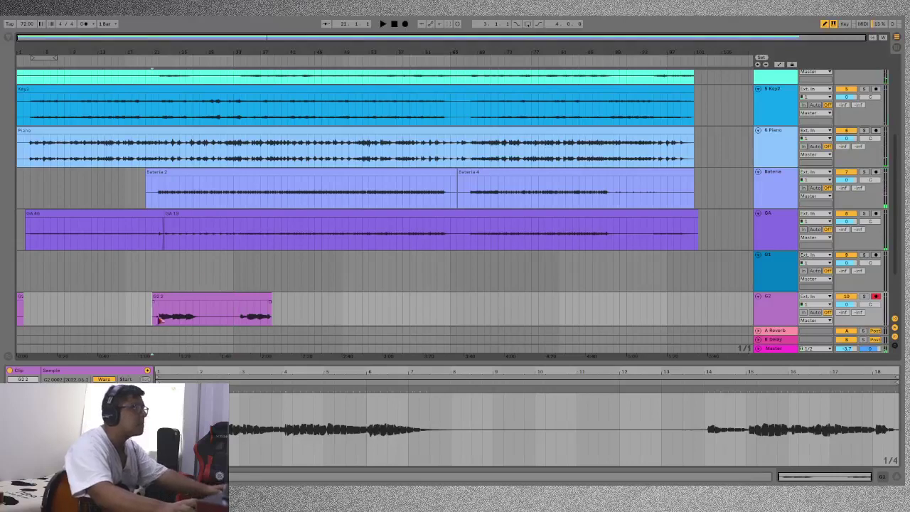
{"action": "left_click", "coordinate": [231, 319]}
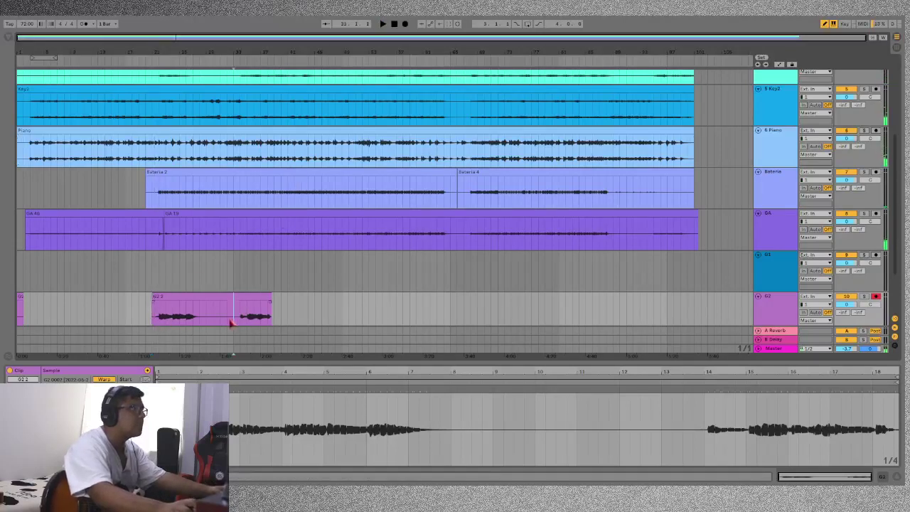
{"action": "left_click", "coordinate": [863, 297]}
{"action": "key", "text": "space"}
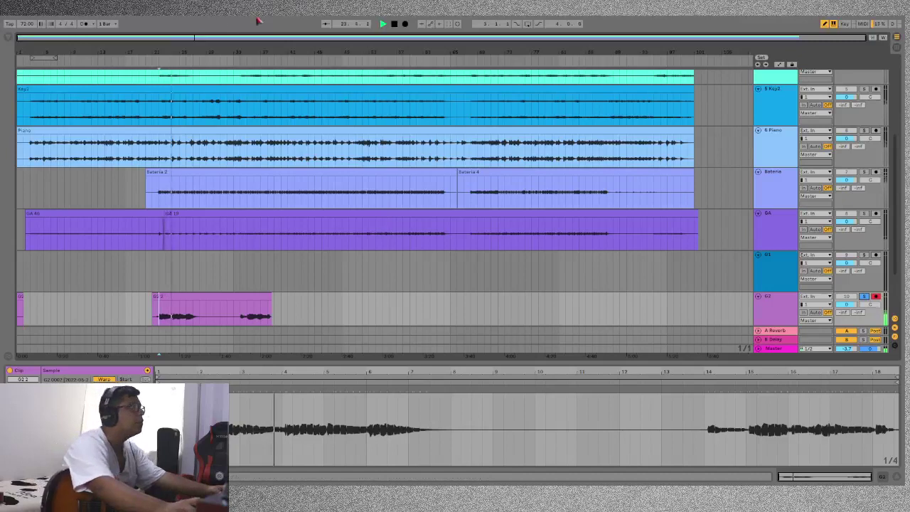
{"action": "key", "text": "space"}
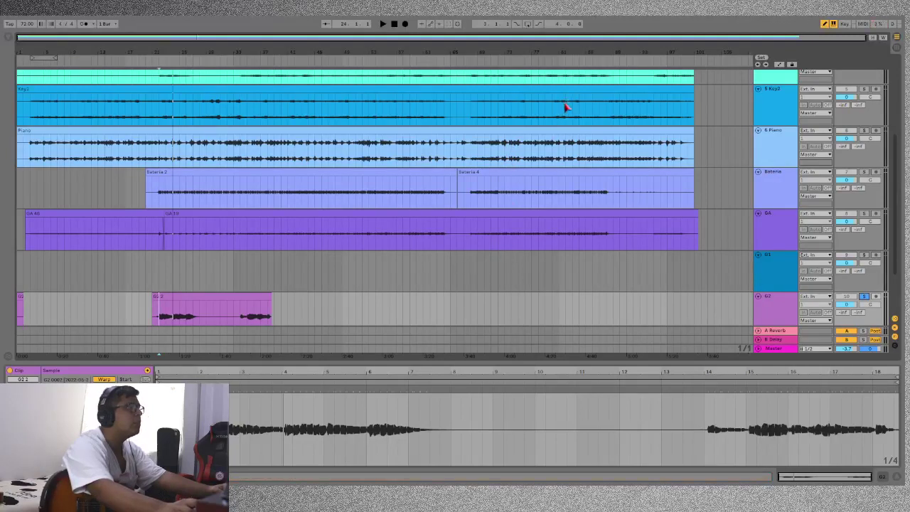
{"action": "key", "text": "space"}
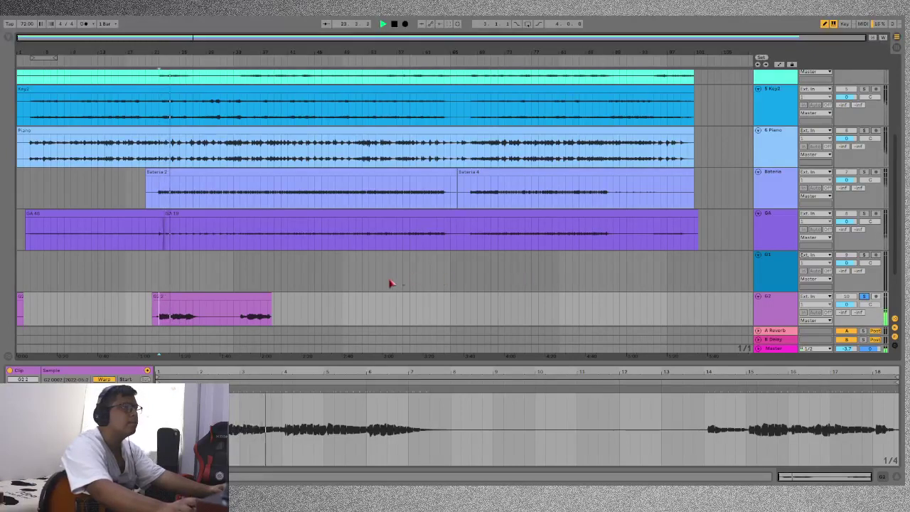
{"action": "key", "text": "space"}
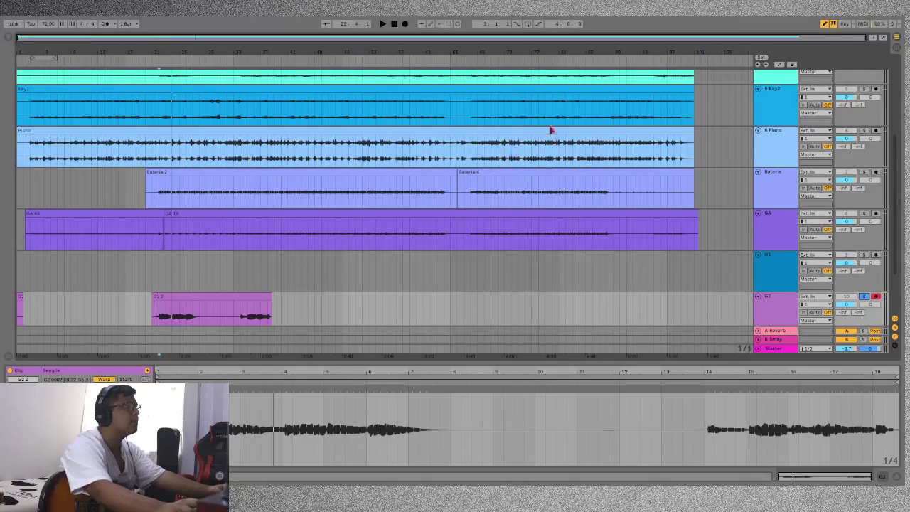
{"action": "key", "text": "space"}
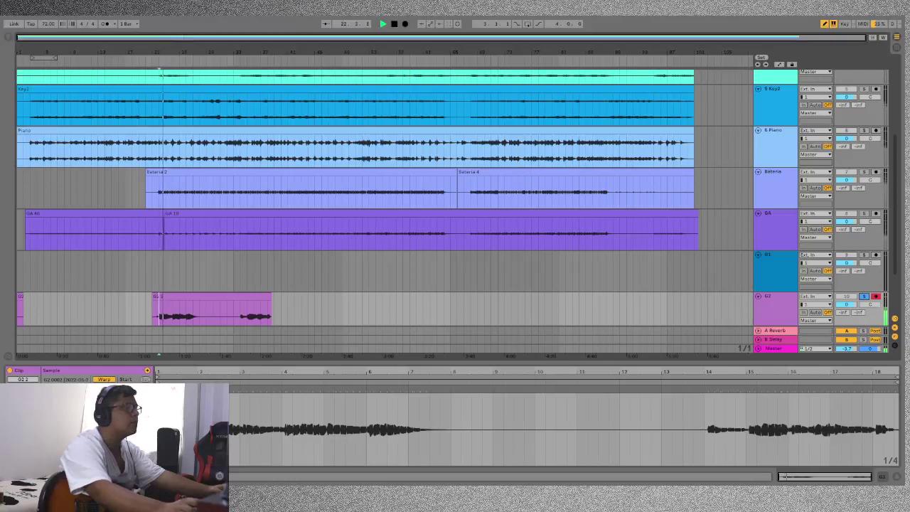
{"action": "key", "text": "space"}
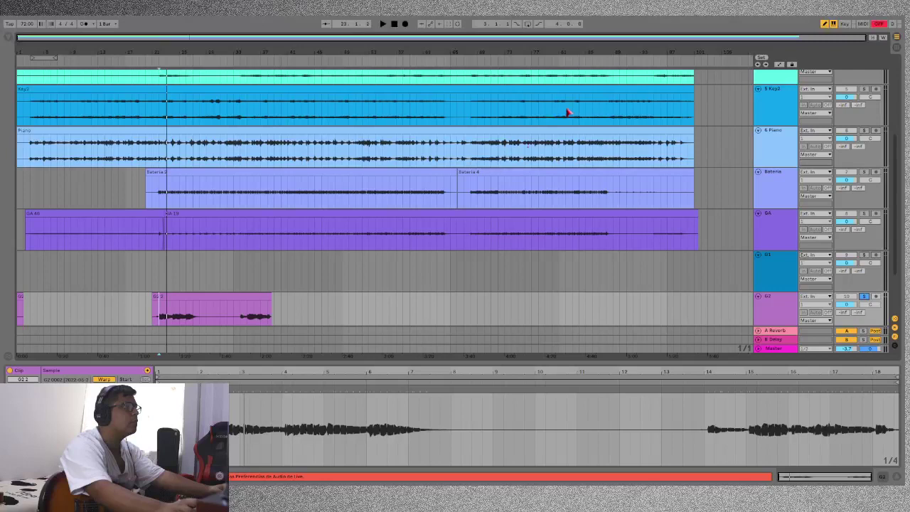
Delete both the guitar take and the short clip at the song's start from G2
{"action": "key", "text": "Delete"}
{"action": "left_click", "coordinate": [20, 299]}
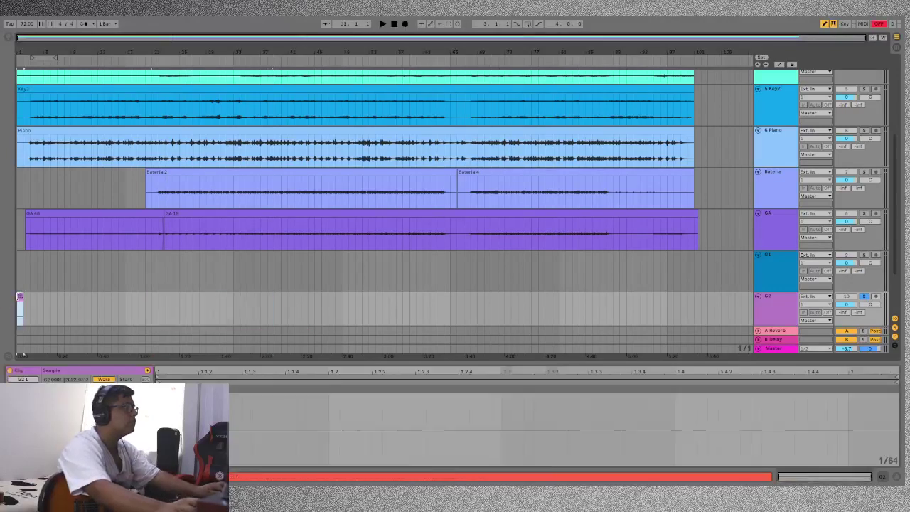
{"action": "left_click", "coordinate": [260, 310]}
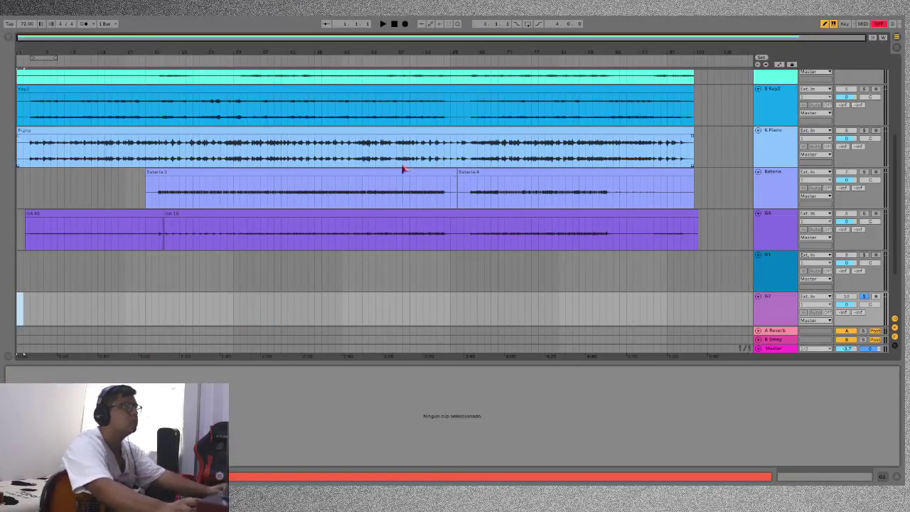
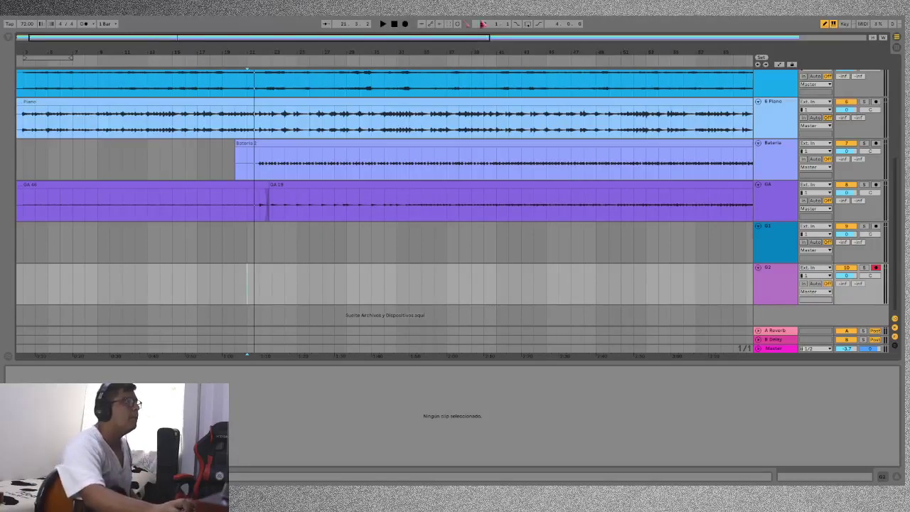
{"action": "left_click", "coordinate": [411, 25]}
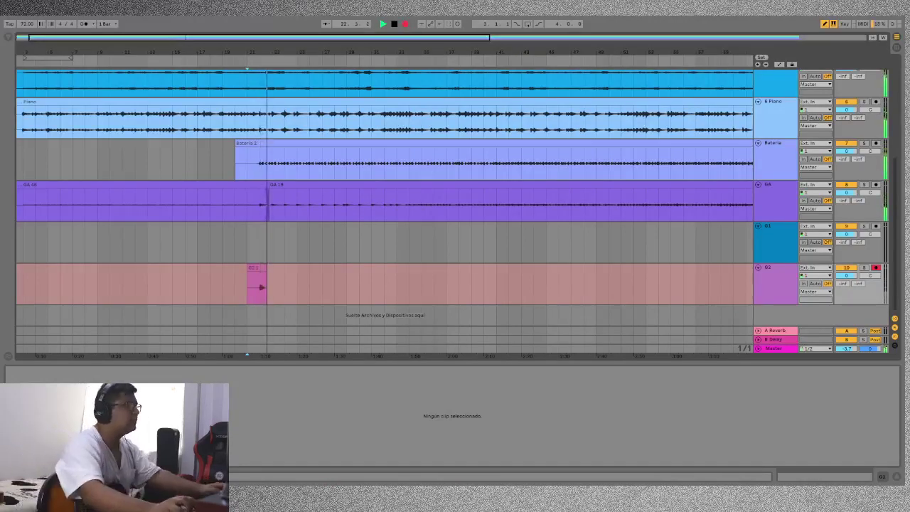
{"action": "left_click", "coordinate": [394, 24]}
{"action": "left_click", "coordinate": [405, 25]}
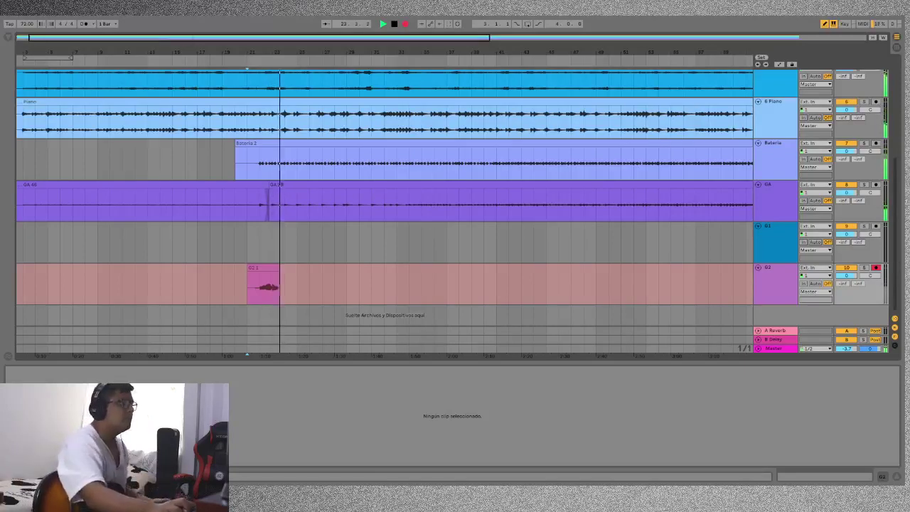
{"action": "key", "text": "space"}
Record a full guitar take on G2 from bar 21 to about bar 93 and stop recording
{"action": "key", "text": "space"}
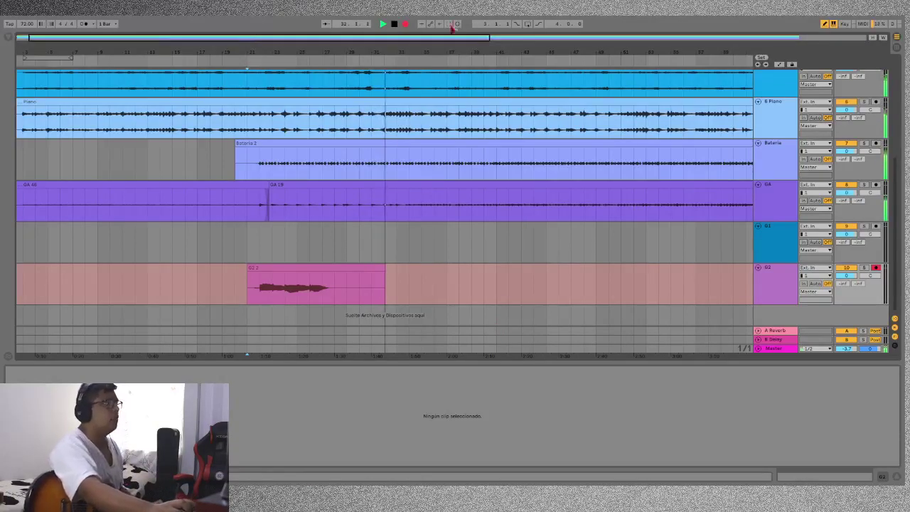
{"action": "key", "text": "minus"}
{"action": "key", "text": "minus"}
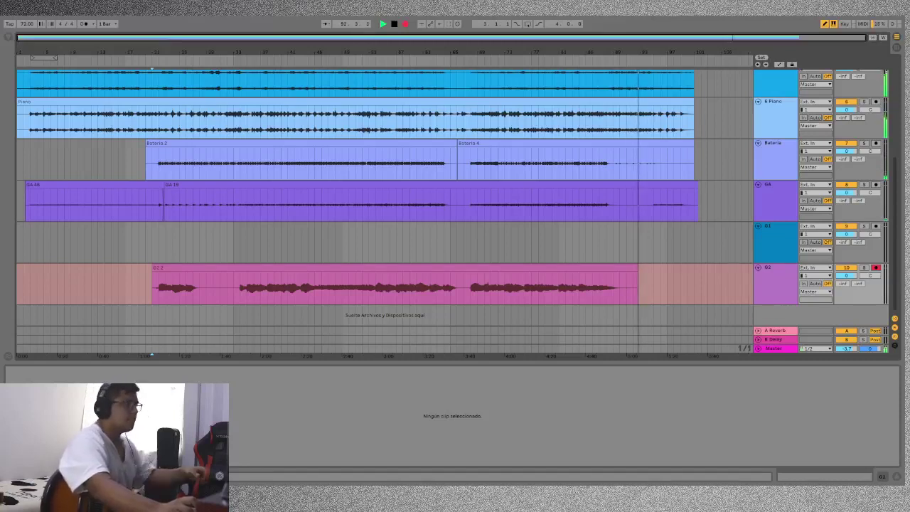
{"action": "key", "text": "space"}
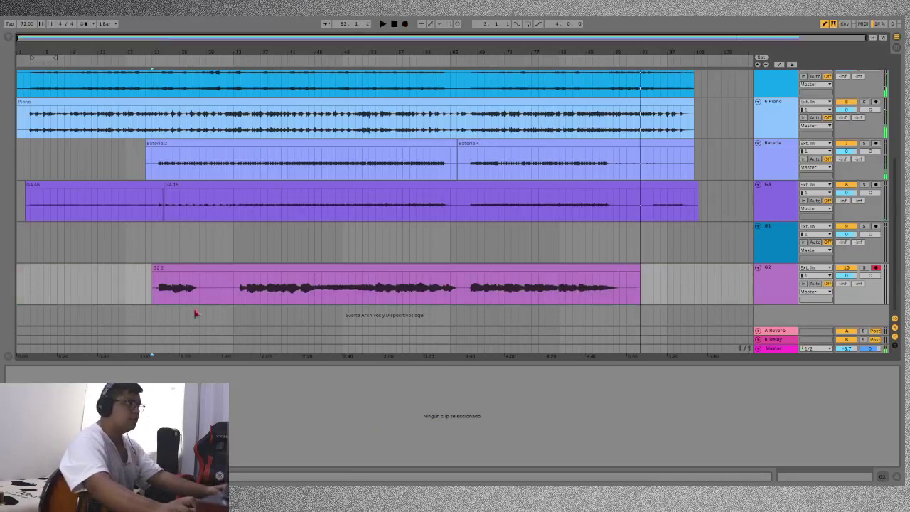
Shift the G2 guitar take slightly earlier so its first note lines up with the drum hit at bar 22
{"action": "left_click", "coordinate": [155, 295]}
{"action": "key", "text": "space"}
{"action": "key", "text": "plus"}
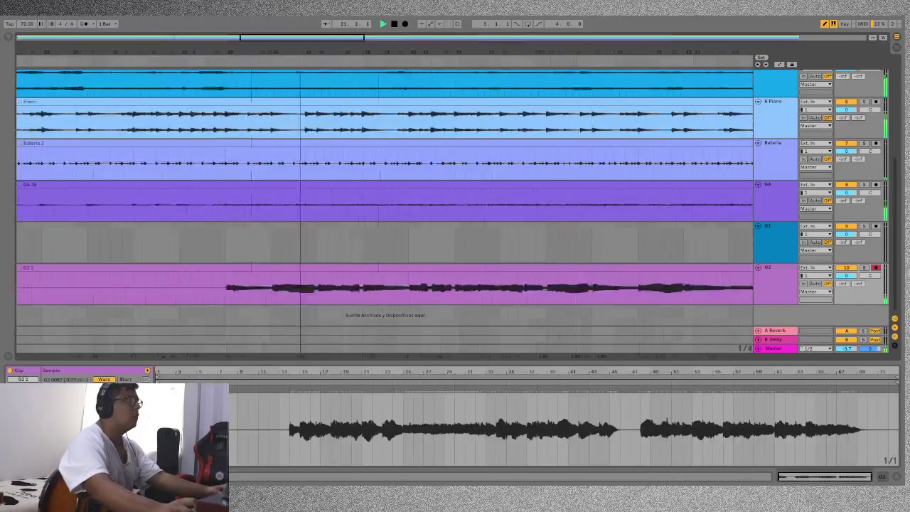
{"action": "key", "text": "plus"}
{"action": "key", "text": "plus"}
{"action": "key", "text": "plus"}
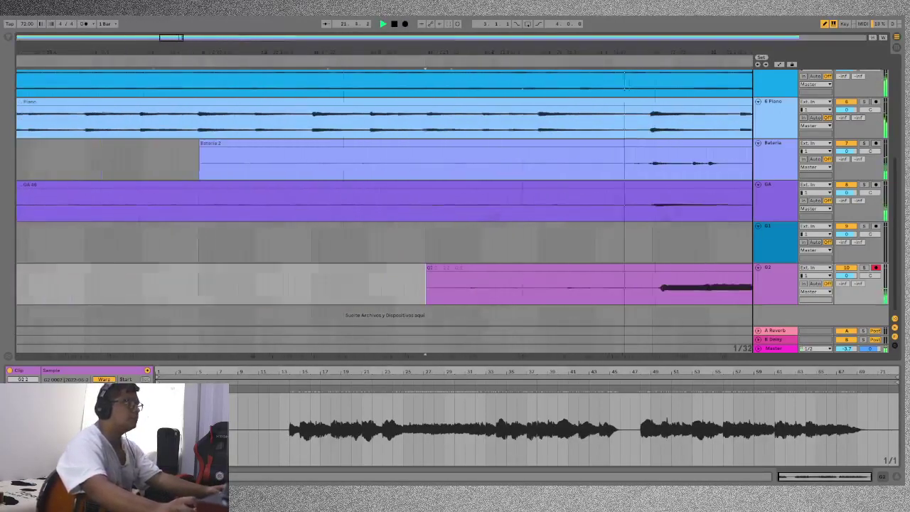
{"action": "key", "text": "plus"}
{"action": "key", "text": "plus"}
{"action": "key", "text": "plus"}
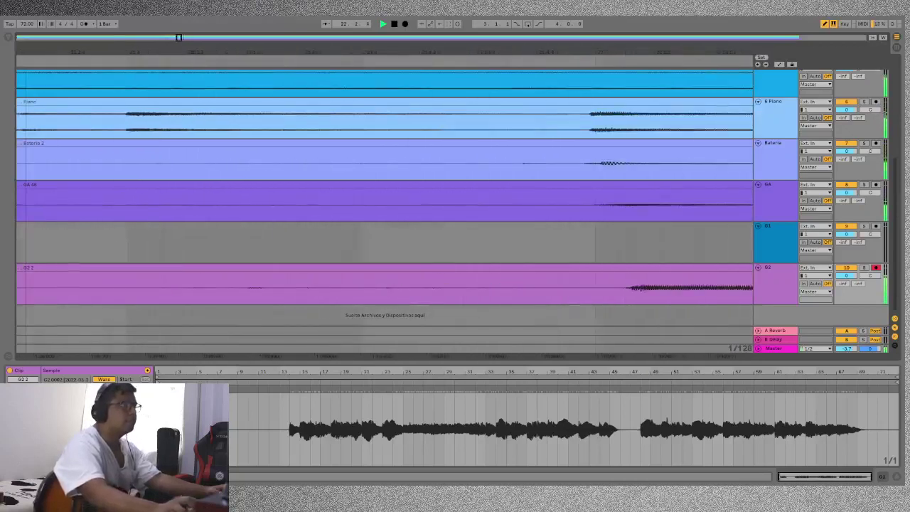
{"action": "left_click_drag", "start_coordinate": [675, 270], "coordinate": [557, 268]}
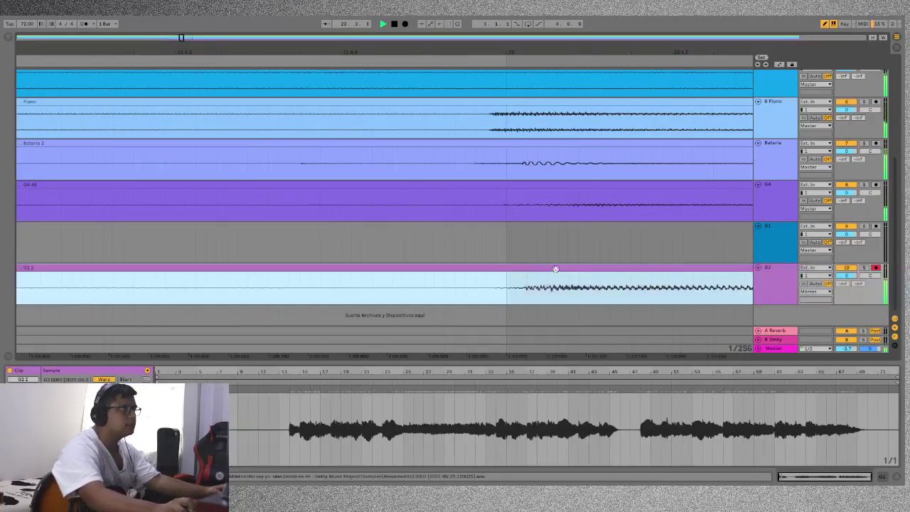
Listen to the shifted G2 take with the other tracks, sampling its passages around bars 35 and 44
{"action": "double_click", "coordinate": [181, 38]}
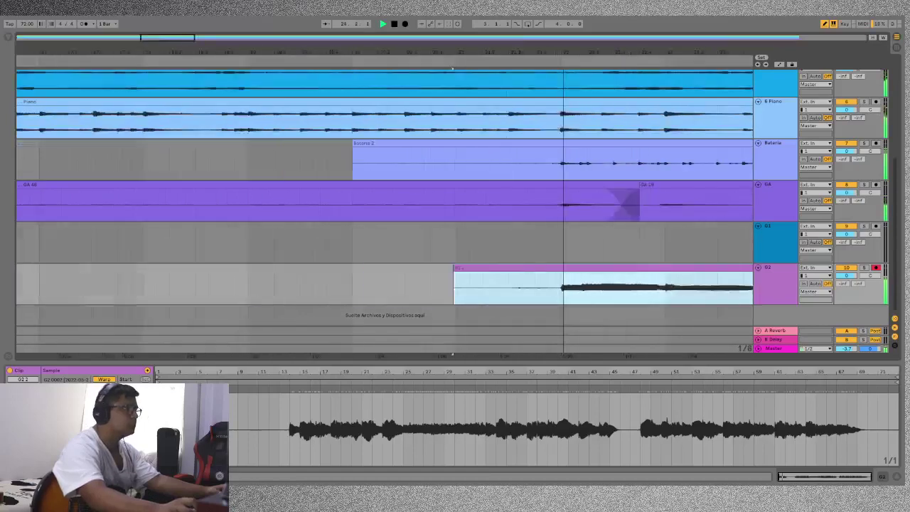
{"action": "left_click", "coordinate": [272, 291]}
{"action": "left_click", "coordinate": [248, 292]}
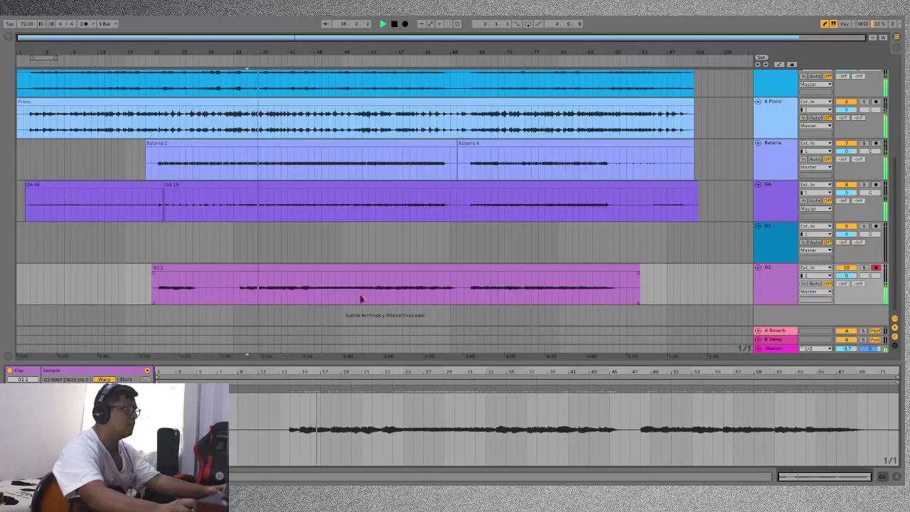
{"action": "left_click", "coordinate": [309, 288]}
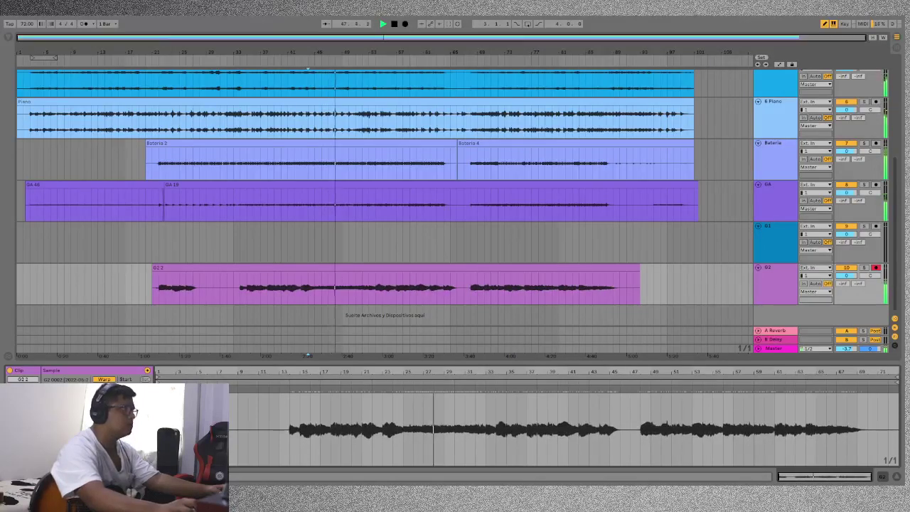
Examine the timing of the G2 guitar notes against the piano and drums around bars 48 and 34
{"action": "key", "text": "plus"}
{"action": "key", "text": "plus"}
{"action": "key", "text": "plus"}
{"action": "key", "text": "plus"}
{"action": "key", "text": "plus"}
{"action": "key", "text": "plus"}
{"action": "key", "text": "plus"}
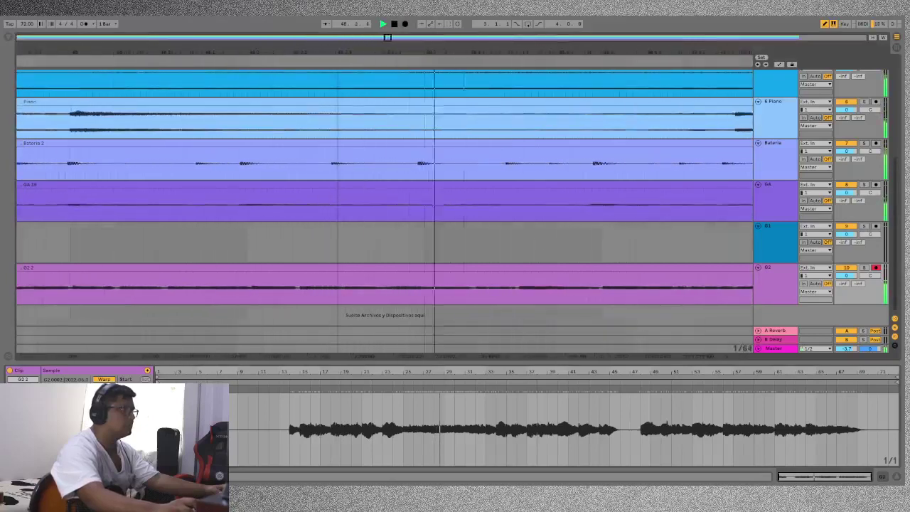
{"action": "key", "text": "minus"}
{"action": "key", "text": "minus"}
{"action": "key", "text": "minus"}
{"action": "key", "text": "minus"}
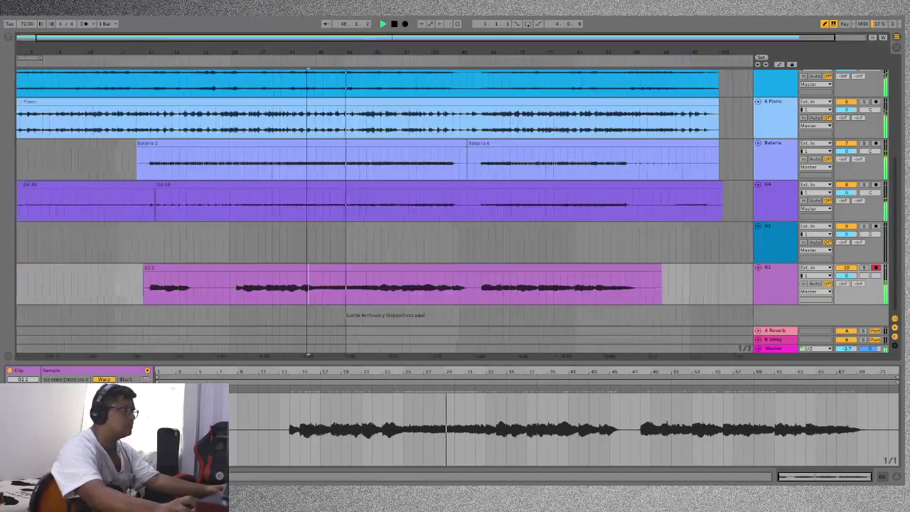
{"action": "key", "text": "plus"}
{"action": "key", "text": "plus"}
{"action": "key", "text": "plus"}
{"action": "key", "text": "plus"}
{"action": "key", "text": "plus"}
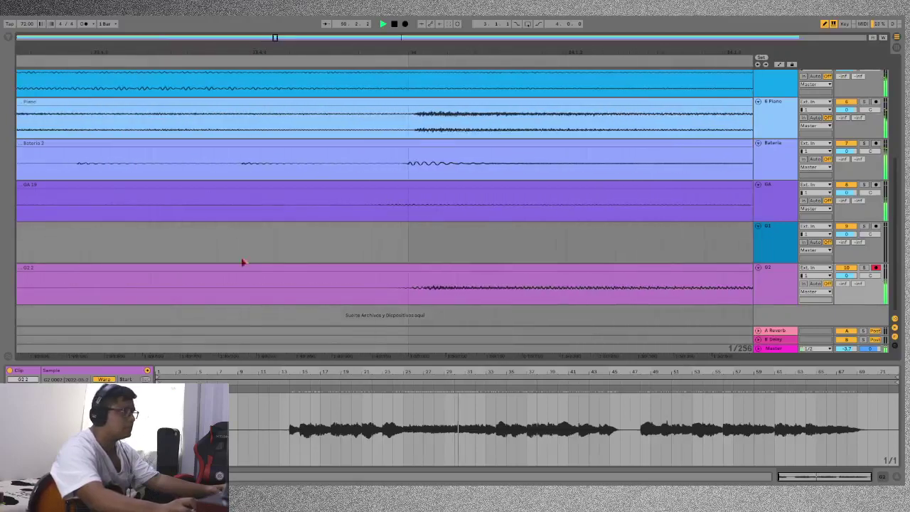
Shift the G2 take slightly earlier once more, using its first note at bar 22 as the timing reference
{"action": "left_click", "coordinate": [404, 266]}
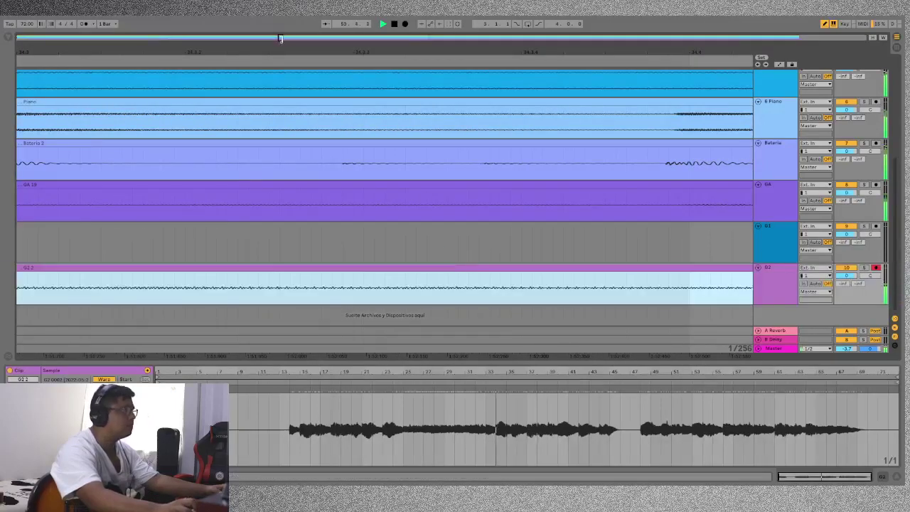
{"action": "left_click_drag", "start_coordinate": [281, 37], "coordinate": [182, 37]}
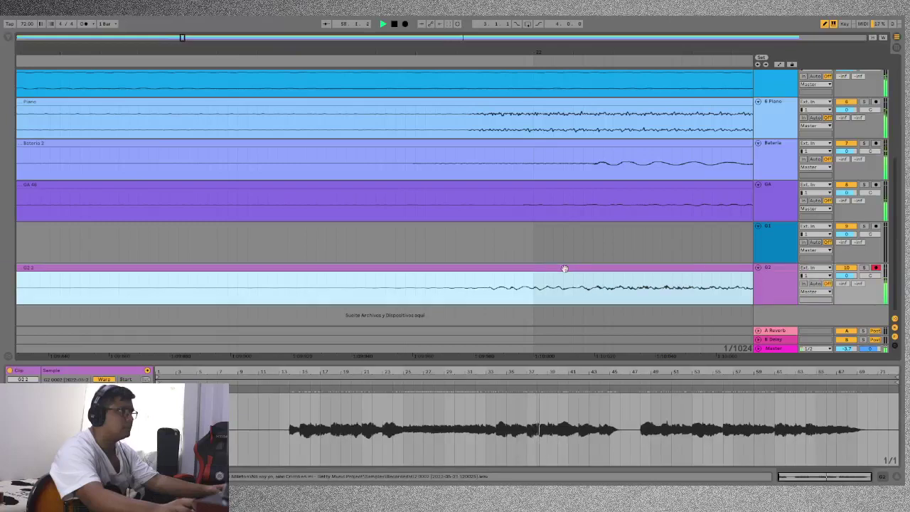
{"action": "left_click_drag", "start_coordinate": [182, 37], "coordinate": [184, 114]}
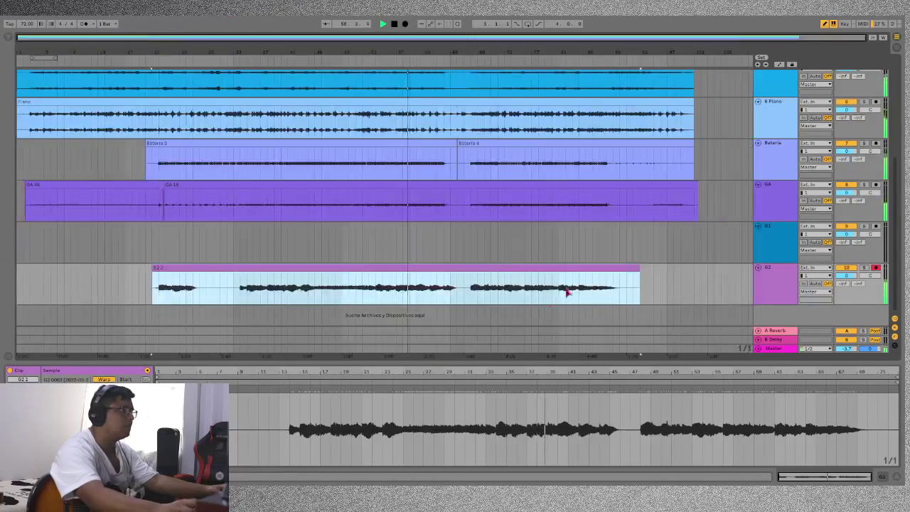
Listen to the G2 take with the full mix around bars 76 and 81
{"action": "left_click", "coordinate": [520, 291]}
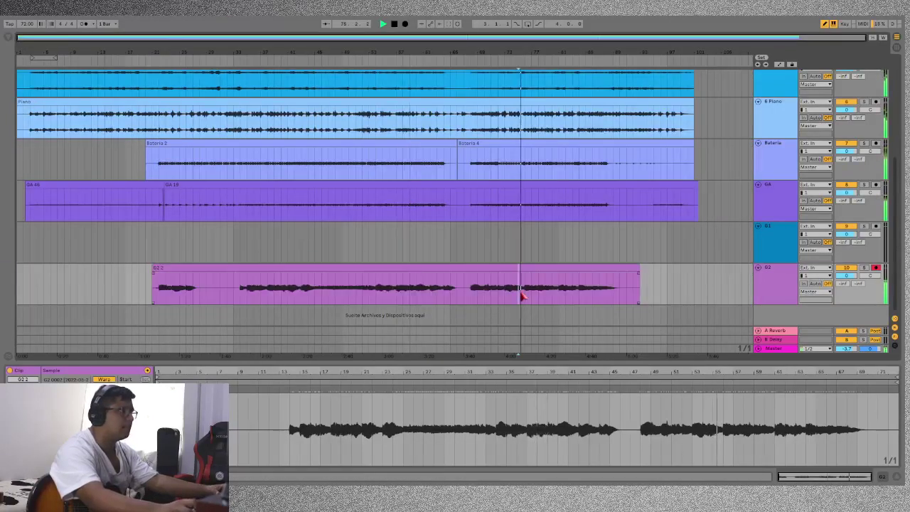
{"action": "left_click_drag", "start_coordinate": [370, 46], "coordinate": [370, 117]}
{"action": "left_click", "coordinate": [489, 290]}
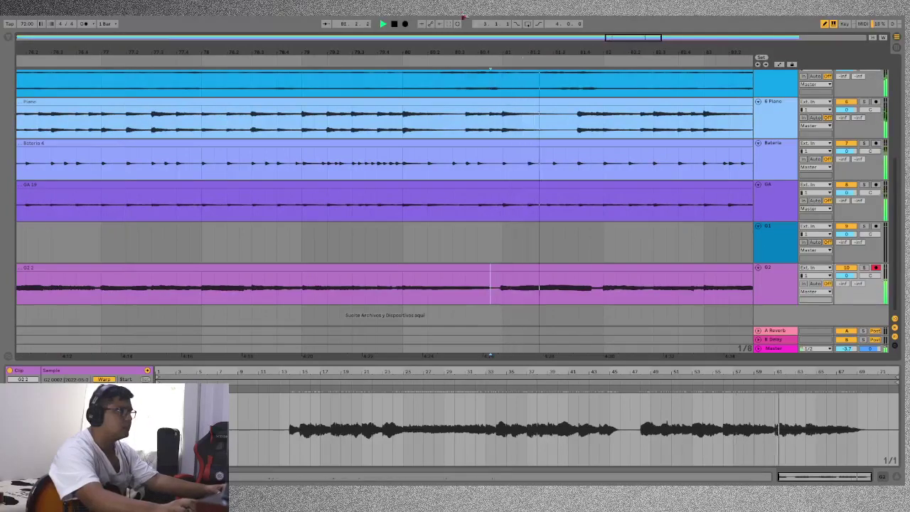
{"action": "key", "text": "minus"}
{"action": "key", "text": "minus"}
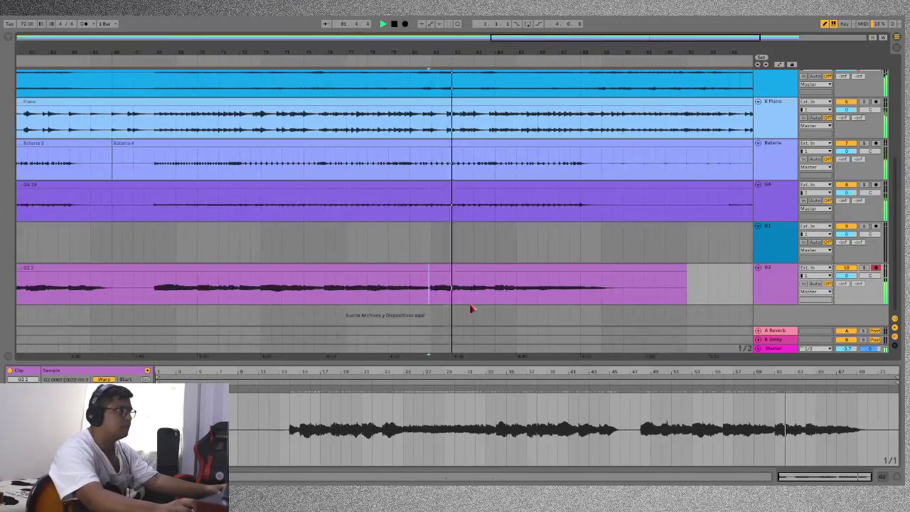
Play the G2 take in the mix from bars 68, 77 and about 44, and stop playback
{"action": "left_click", "coordinate": [155, 300]}
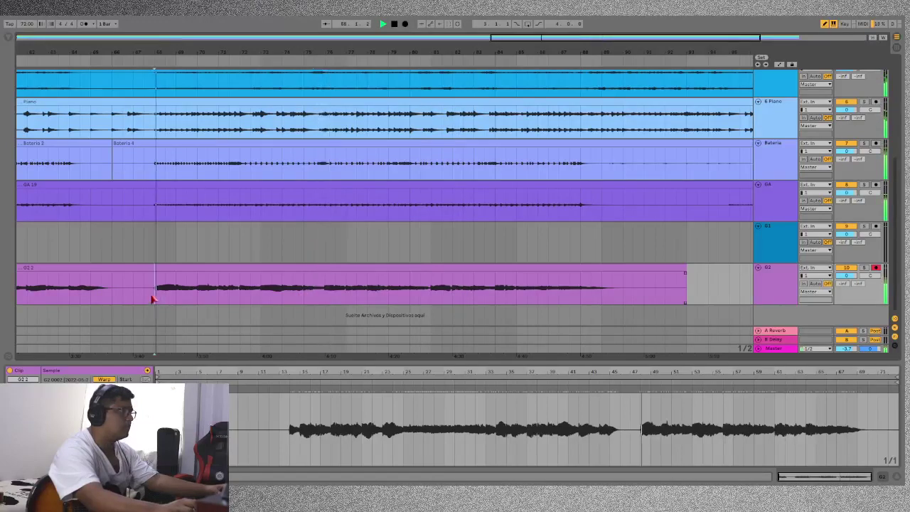
{"action": "left_click", "coordinate": [347, 303]}
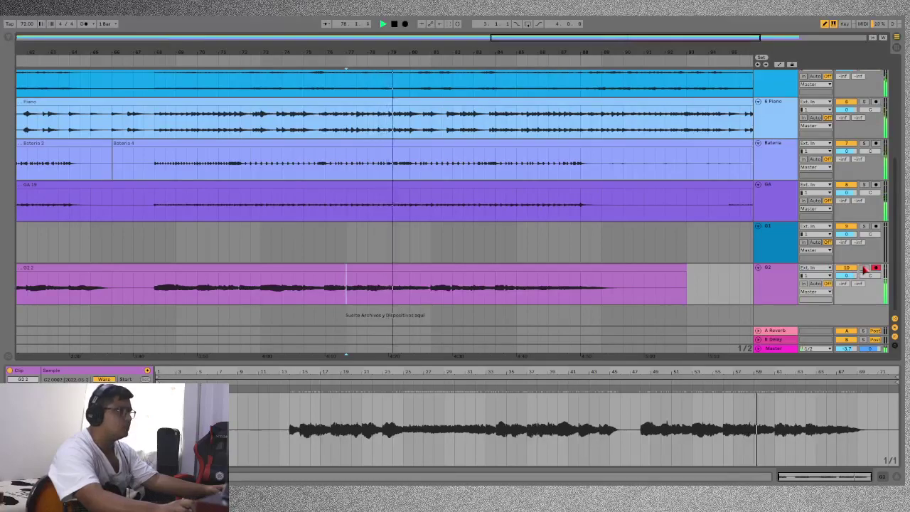
{"action": "key", "text": "minus"}
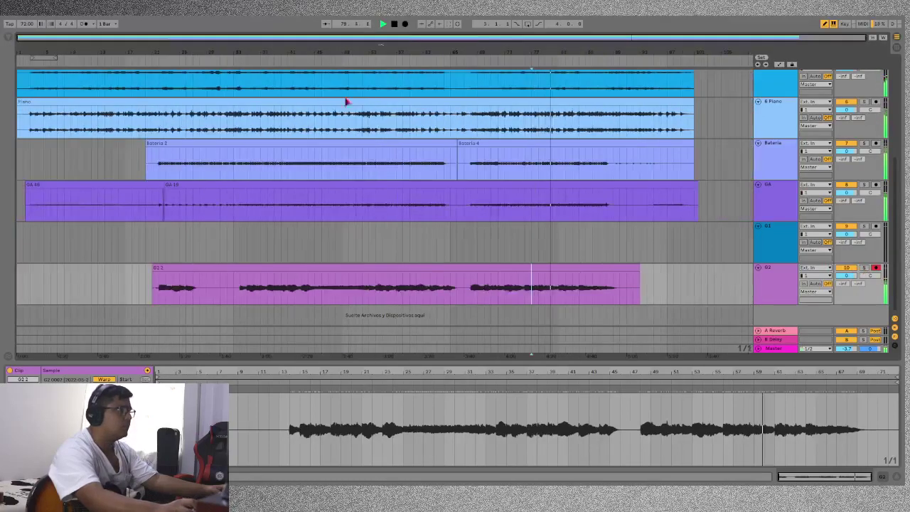
{"action": "key", "text": "space"}
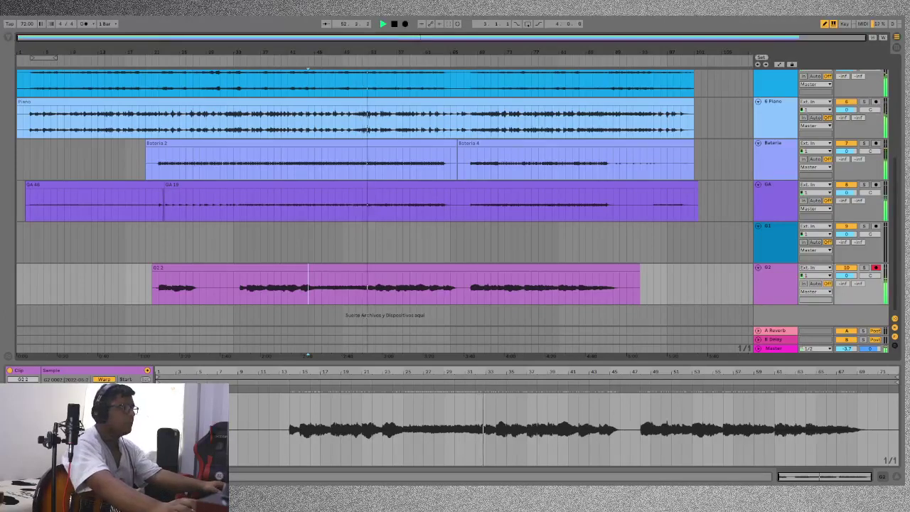
{"action": "key", "text": "space"}
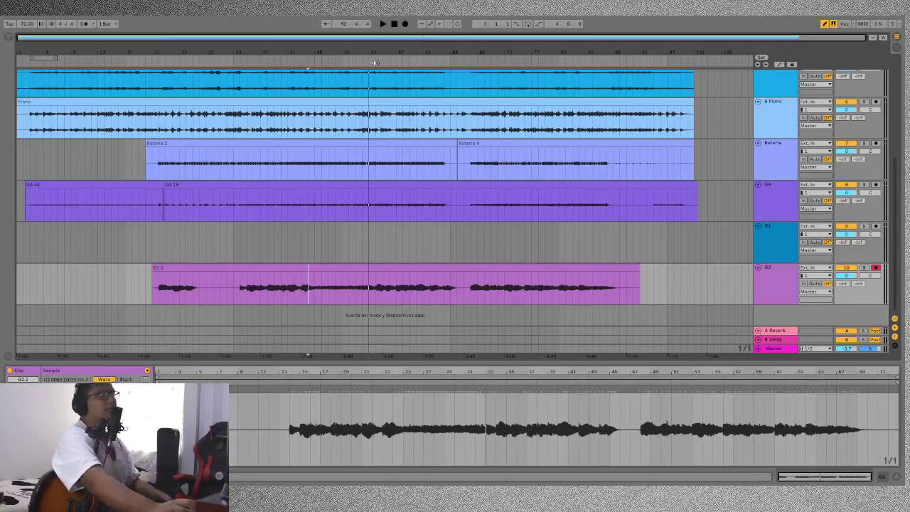
Solo the G2 track and play the guitar take from its first note at bar 22
{"action": "key", "text": "plus"}
{"action": "key", "text": "plus"}
{"action": "key", "text": "plus"}
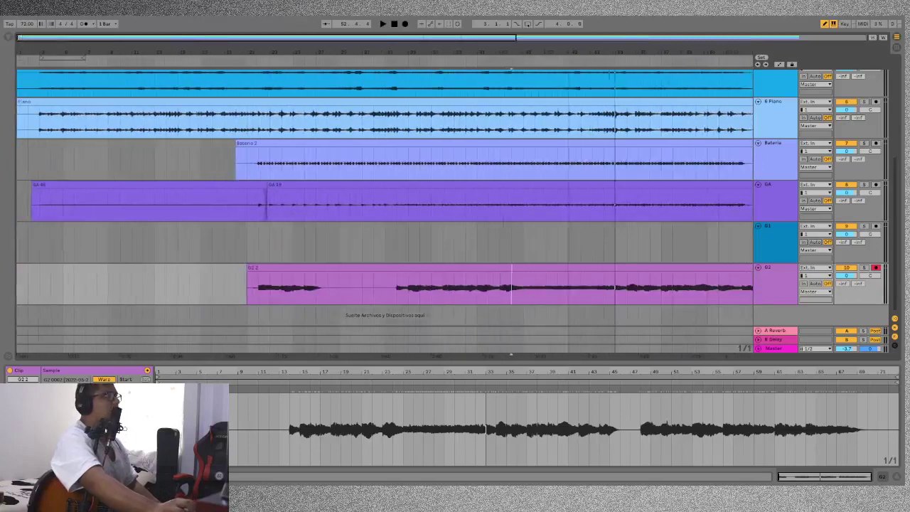
{"action": "left_click_drag", "start_coordinate": [328, 37], "coordinate": [197, 38]}
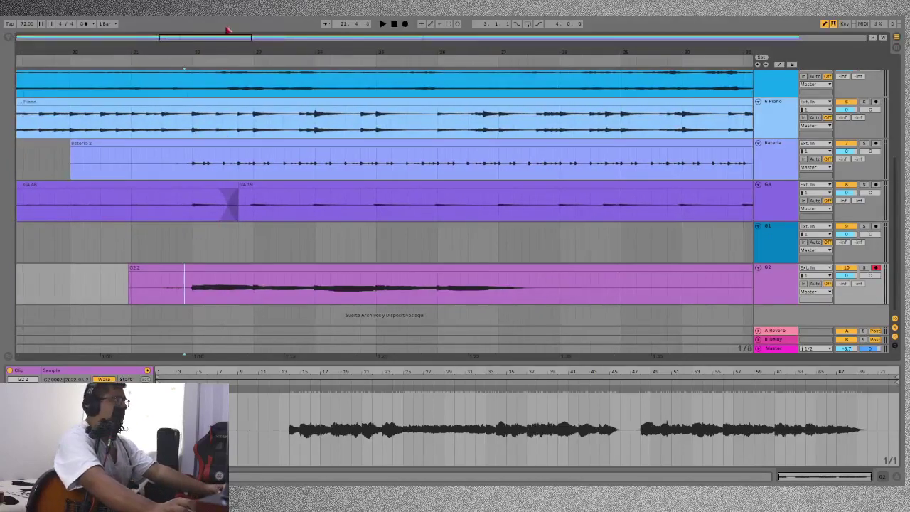
{"action": "key", "text": "minus"}
{"action": "key", "text": "minus"}
{"action": "key", "text": "minus"}
{"action": "key", "text": "minus"}
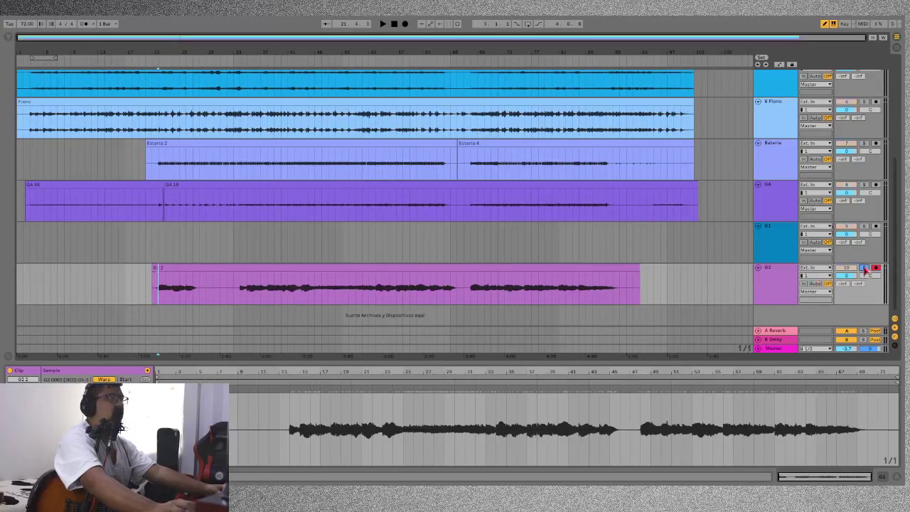
{"action": "left_click_drag", "start_coordinate": [344, 35], "coordinate": [243, 231]}
{"action": "left_click", "coordinate": [158, 288]}
{"action": "key", "text": "space"}
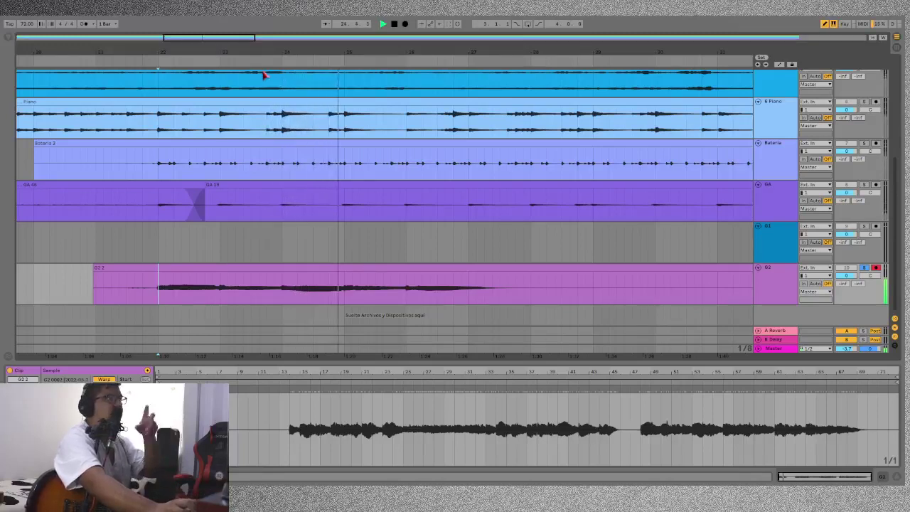
Continue listening to the soloed G2 take from the guitar's second entrance at bar 34
{"action": "scroll", "coordinate": [517, 288], "scroll_direction": "right", "scroll_amount": 5}
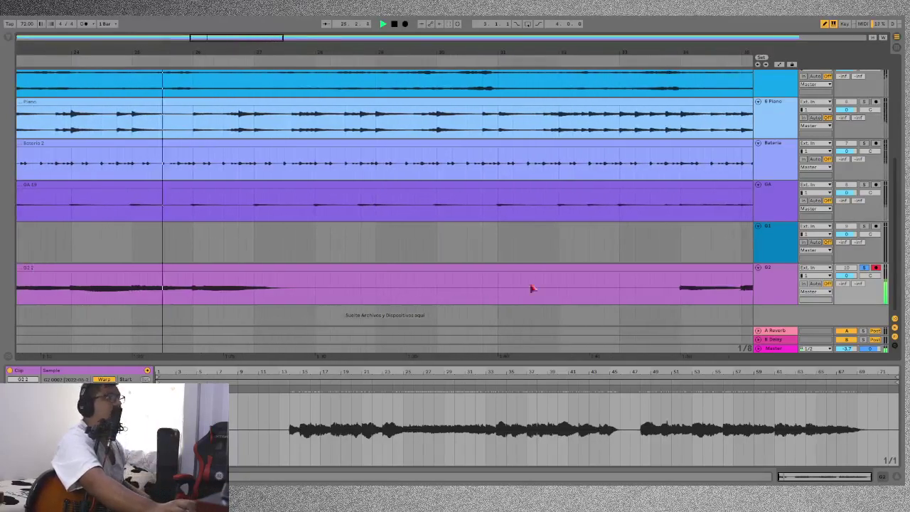
{"action": "key", "text": "minus"}
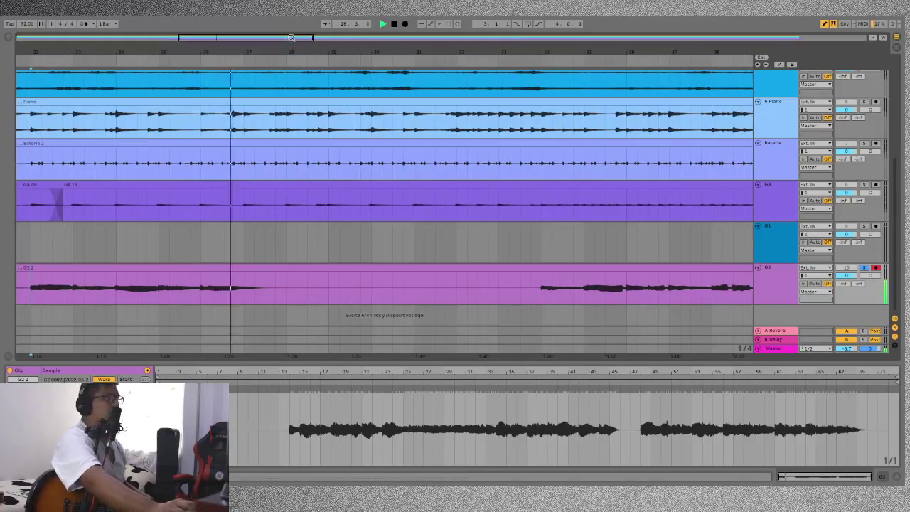
{"action": "left_click_drag", "start_coordinate": [291, 37], "coordinate": [324, 37]}
{"action": "left_click", "coordinate": [359, 299]}
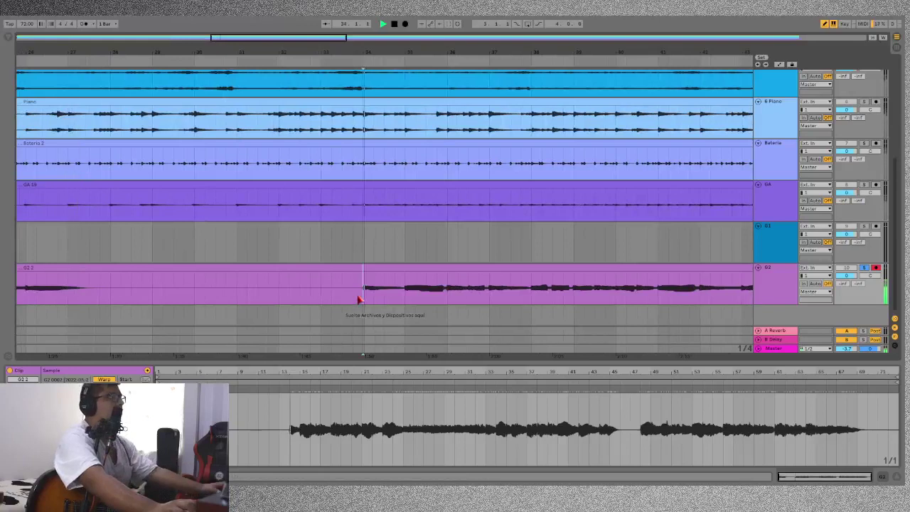
Solo the GA track together with G2 and listen to both guitars from just before bar 38
{"action": "scroll", "coordinate": [368, 183], "scroll_direction": "right", "scroll_amount": 3}
{"action": "left_click", "coordinate": [421, 294]}
{"action": "left_click_drag", "start_coordinate": [337, 38], "coordinate": [362, 38]}
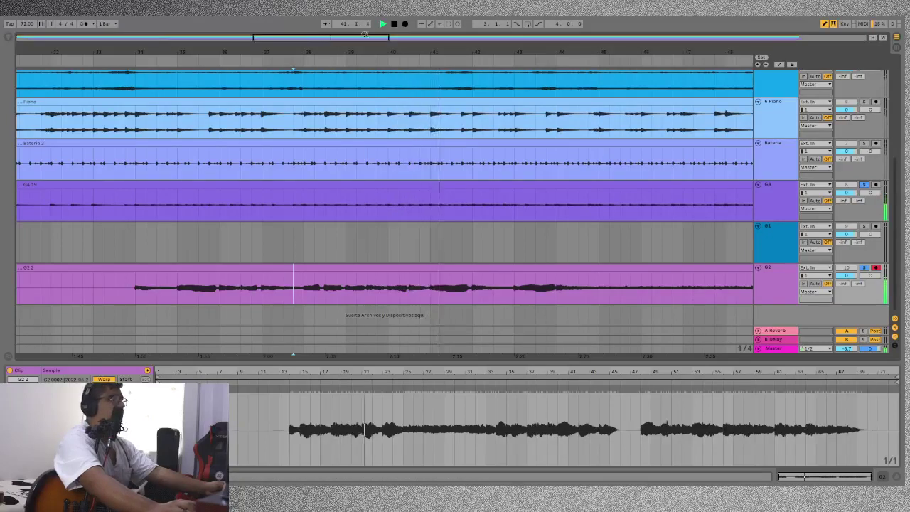
{"action": "left_click_drag", "start_coordinate": [364, 33], "coordinate": [397, 36]}
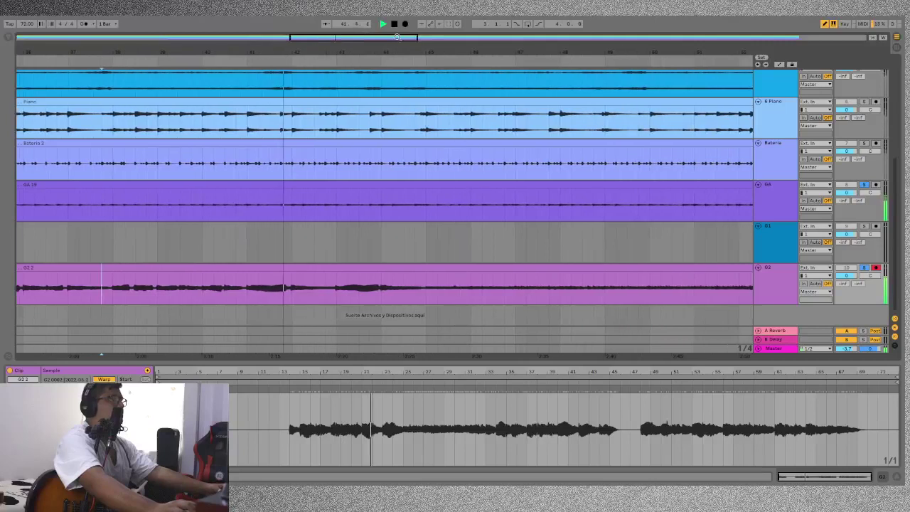
Stop playback and play the two soloed guitar tracks from the middle of bar 42
{"action": "key", "text": "space"}
{"action": "left_click", "coordinate": [375, 298]}
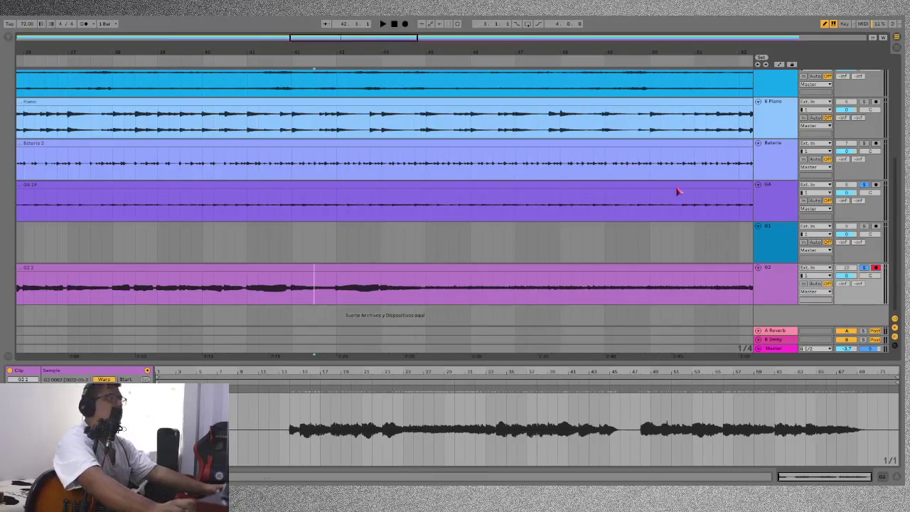
{"action": "left_click", "coordinate": [384, 24]}
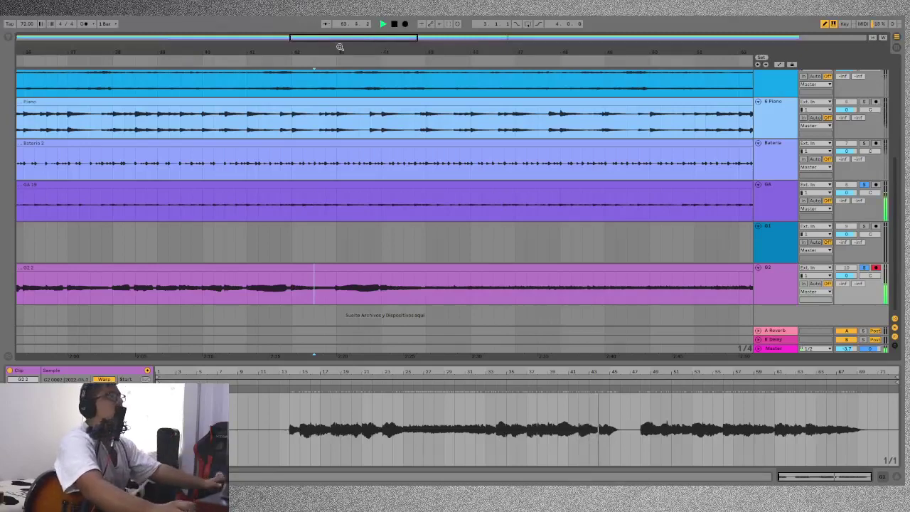
Add the Bateria track to the soloed guitars and listen from the guitar's re-entry around bar 67
{"action": "scroll", "coordinate": [529, 277], "scroll_direction": "down", "scroll_amount": 3}
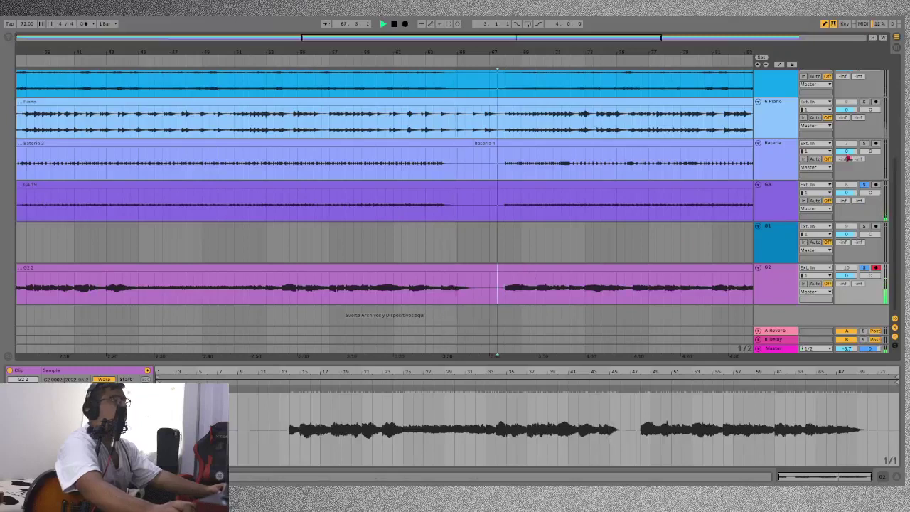
{"action": "left_click", "coordinate": [864, 143]}
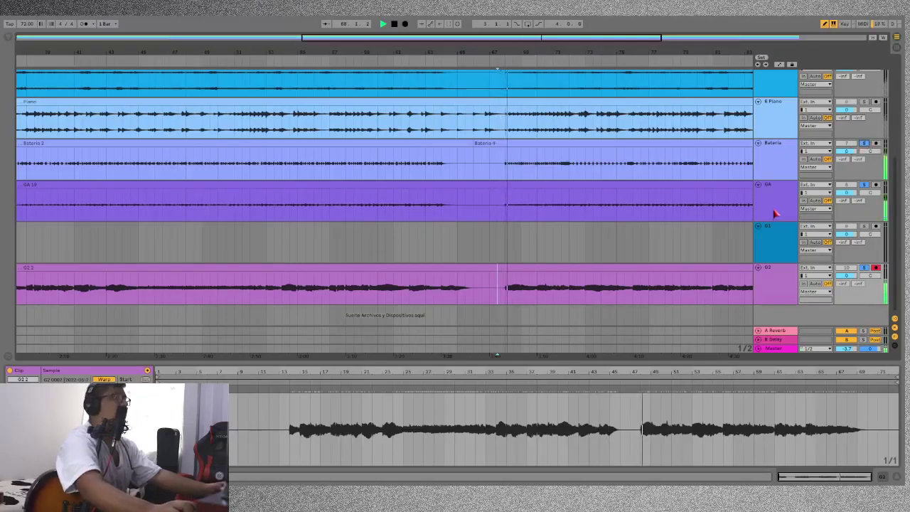
{"action": "scroll", "coordinate": [672, 166], "scroll_direction": "up", "scroll_amount": 2}
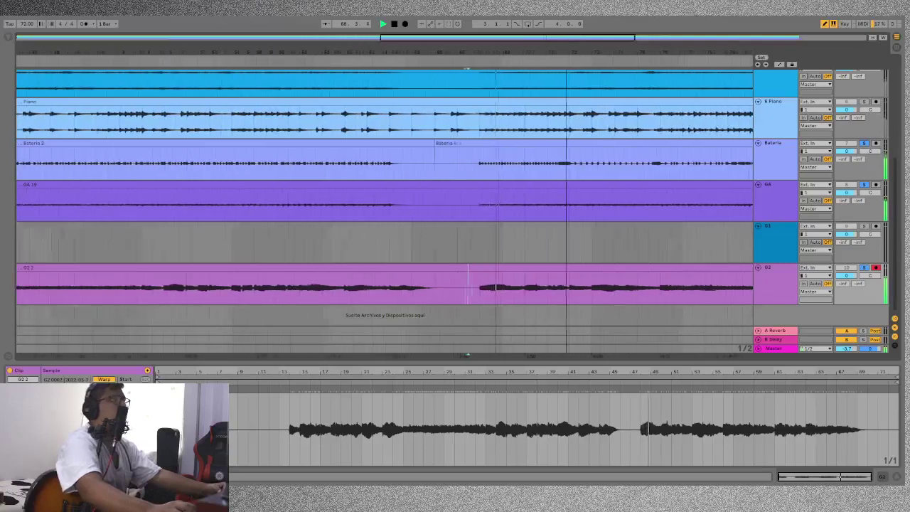
Nudge the Bateria 4 clip slightly earlier to adjust its timing against the other tracks around beat 71.4
{"action": "scroll", "coordinate": [383, 185], "scroll_direction": "up", "scroll_amount": 5}
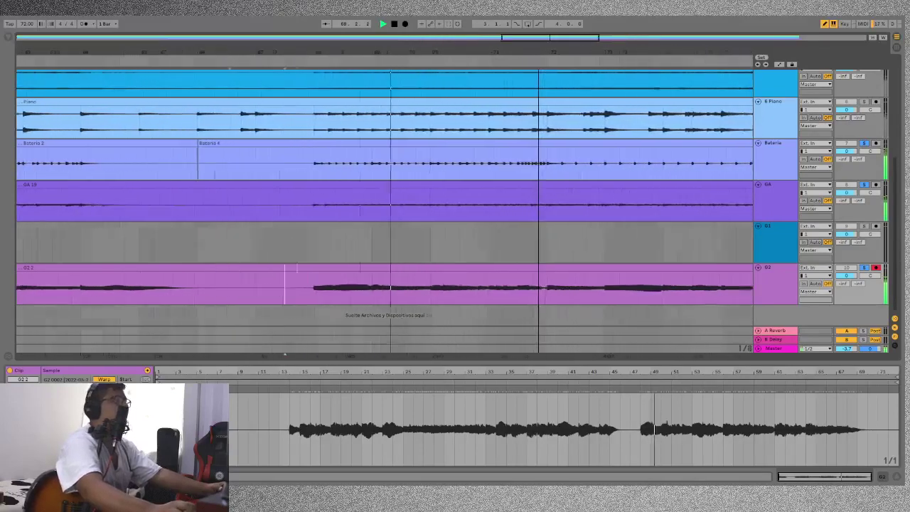
{"action": "scroll", "coordinate": [384, 185], "scroll_direction": "up", "scroll_amount": 6}
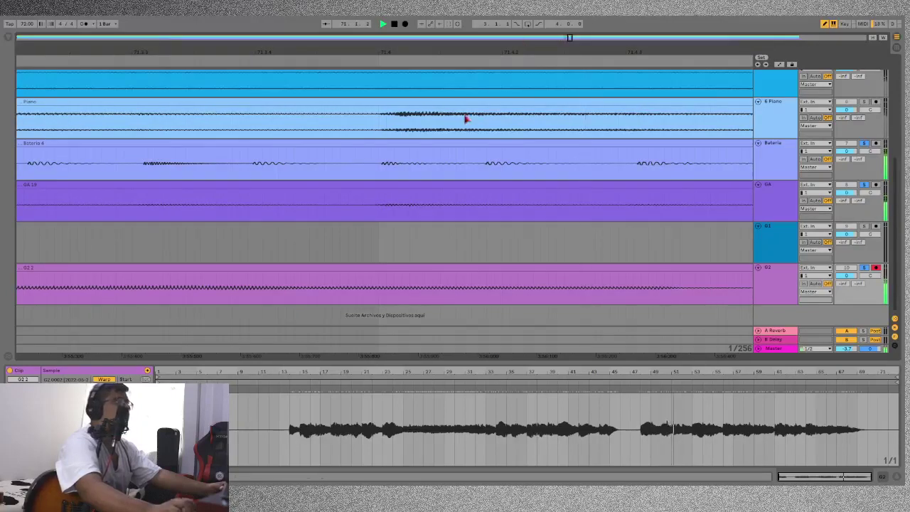
{"action": "left_click", "coordinate": [432, 143]}
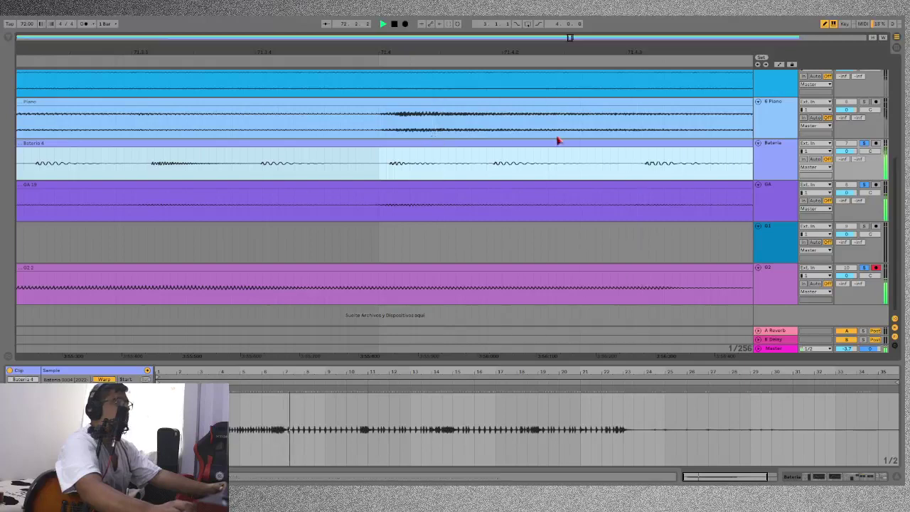
{"action": "left_click_drag", "start_coordinate": [569, 39], "coordinate": [568, 47]}
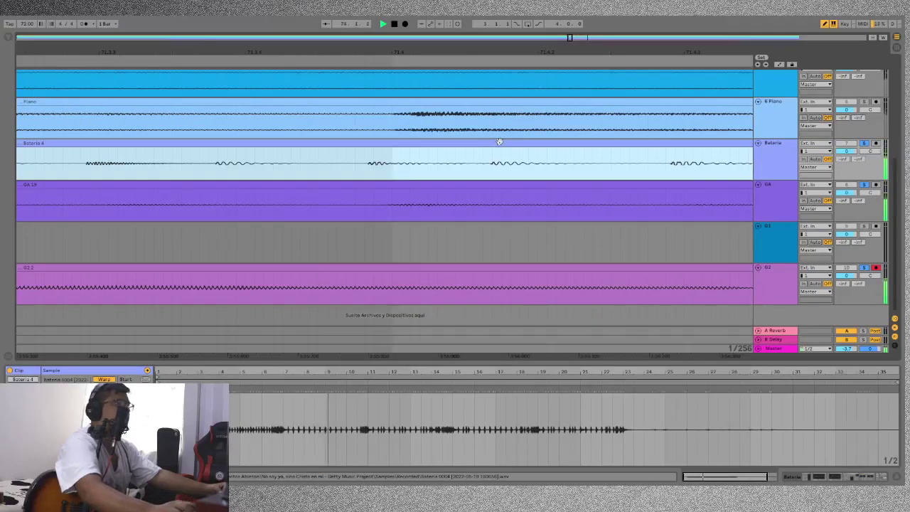
{"action": "left_click_drag", "start_coordinate": [568, 40], "coordinate": [561, 28]}
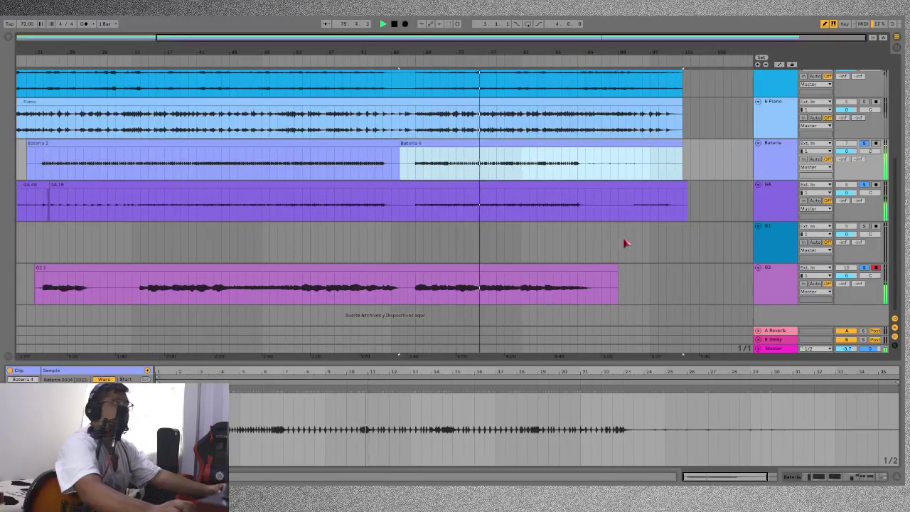
Stop playback, return all tracks to the full mix, and arm G1 to record from bar 21
{"action": "key", "text": "0"}
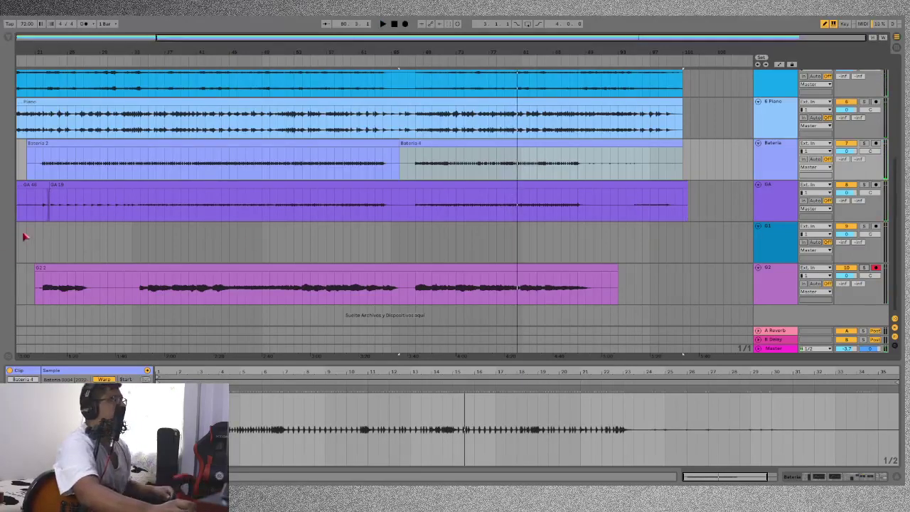
{"action": "left_click", "coordinate": [37, 254]}
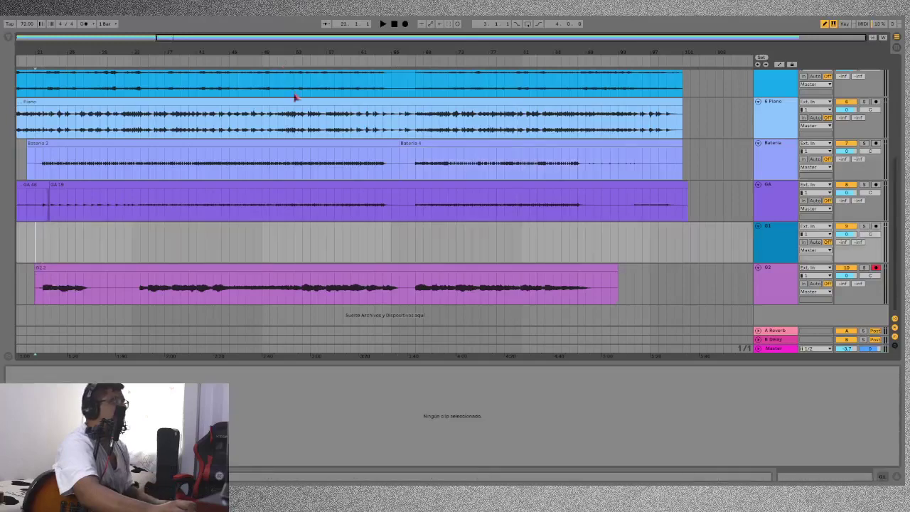
{"action": "mouse_move", "coordinate": [307, 35]}
{"action": "left_mouse_down"}
{"action": "mouse_move", "coordinate": [234, 143]}
{"action": "mouse_move", "coordinate": [170, 263]}
{"action": "left_mouse_up"}
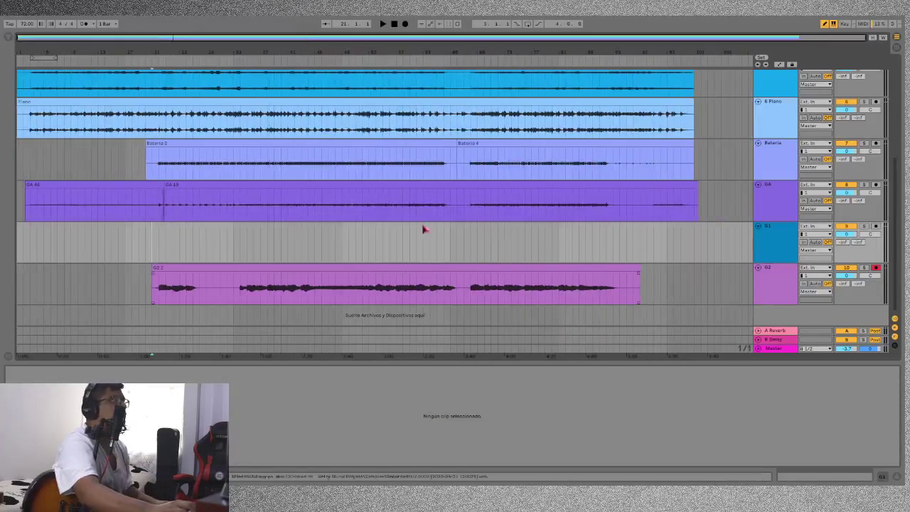
{"action": "left_click_drag", "start_coordinate": [378, 39], "coordinate": [226, 35]}
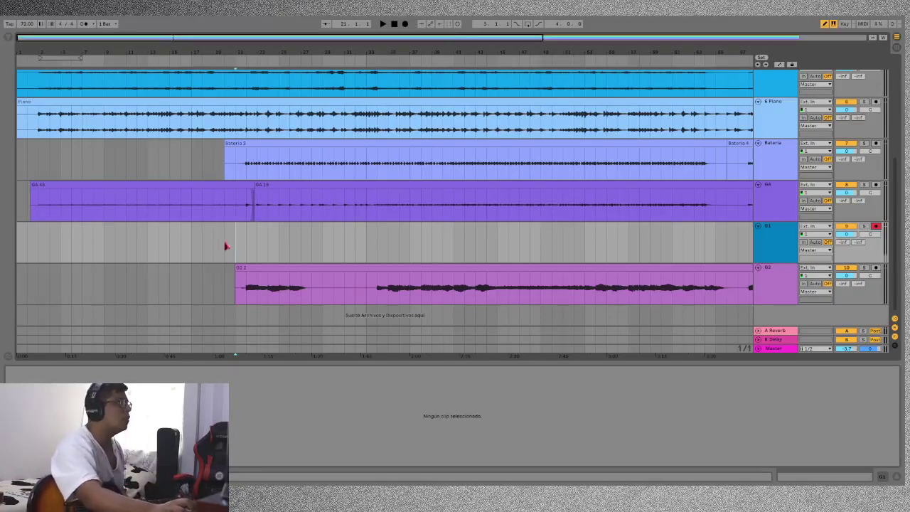
Record the electric guitar part on G1 over the full mix, from bar 21 to about bar 100
{"action": "left_click", "coordinate": [381, 23]}
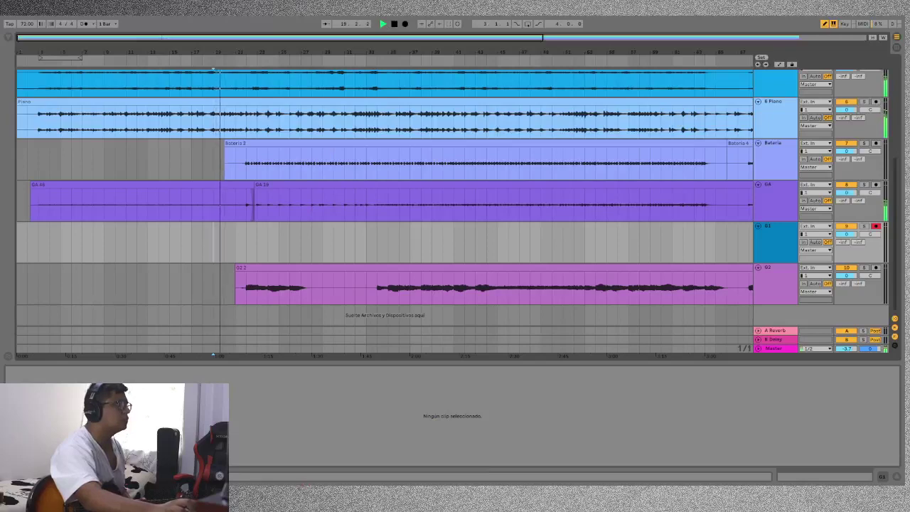
{"action": "key", "text": "minus"}
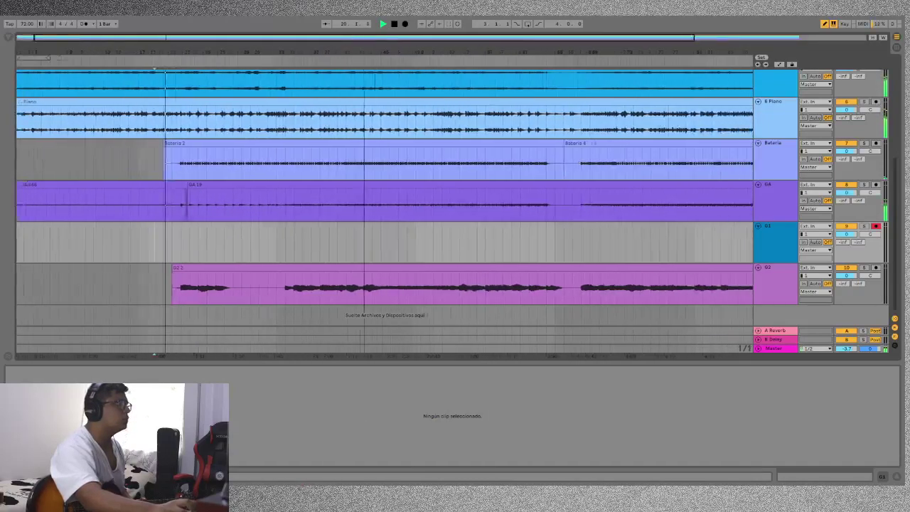
{"action": "left_click", "coordinate": [139, 249]}
{"action": "key", "text": "F9"}
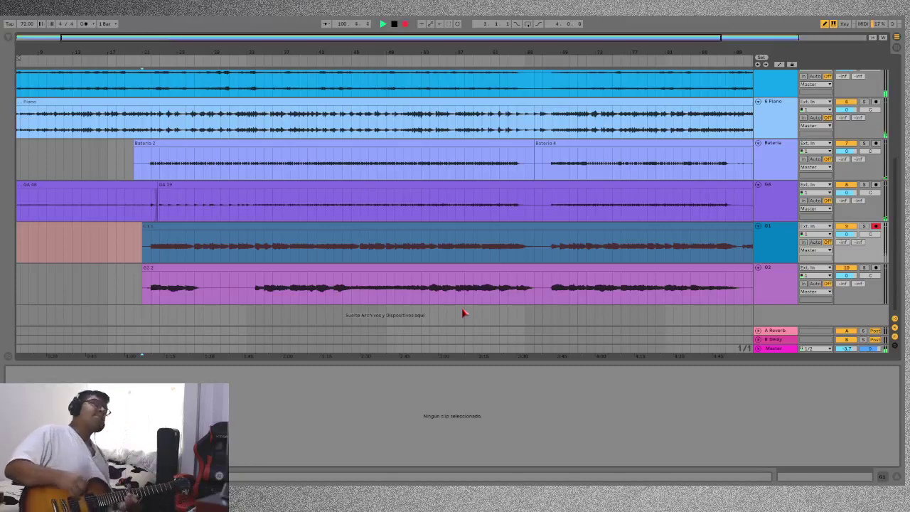
{"action": "key", "text": "space"}
Play the new G1 take and nudge it slightly earlier to line up its first note with bar 22
{"action": "left_click", "coordinate": [146, 245]}
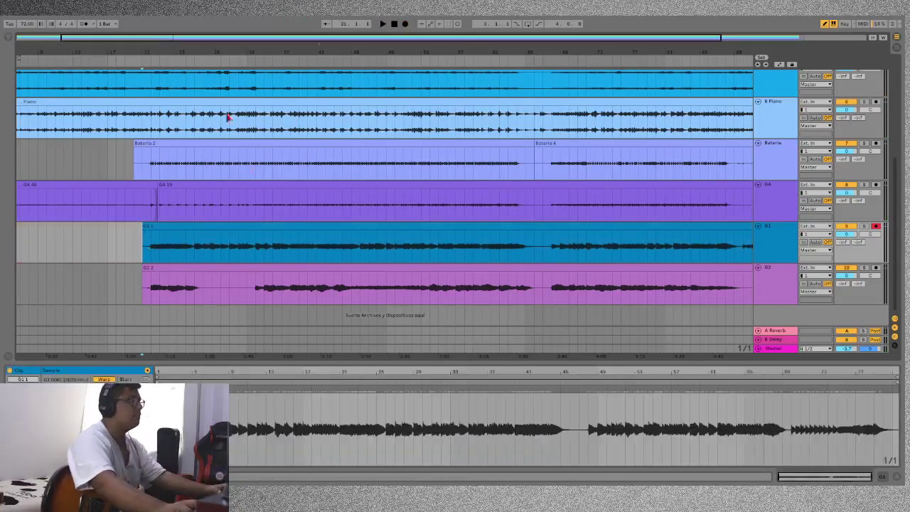
{"action": "left_click_drag", "start_coordinate": [337, 37], "coordinate": [180, 37]}
{"action": "left_click_drag", "start_coordinate": [417, 225], "coordinate": [384, 265]}
{"action": "key", "text": "space"}
{"action": "left_click_drag", "start_coordinate": [310, 53], "coordinate": [310, 79]}
{"action": "left_click_drag", "start_coordinate": [600, 228], "coordinate": [579, 229]}
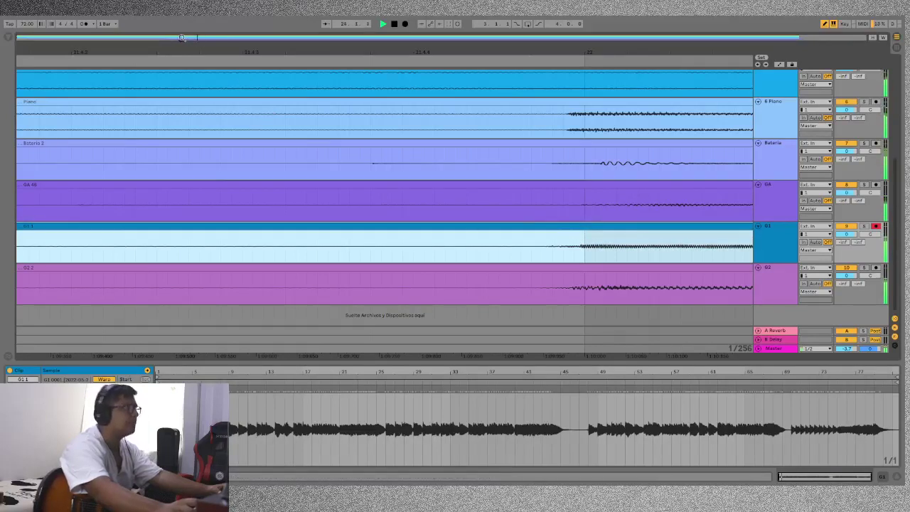
{"action": "left_click_drag", "start_coordinate": [184, 37], "coordinate": [180, 37]}
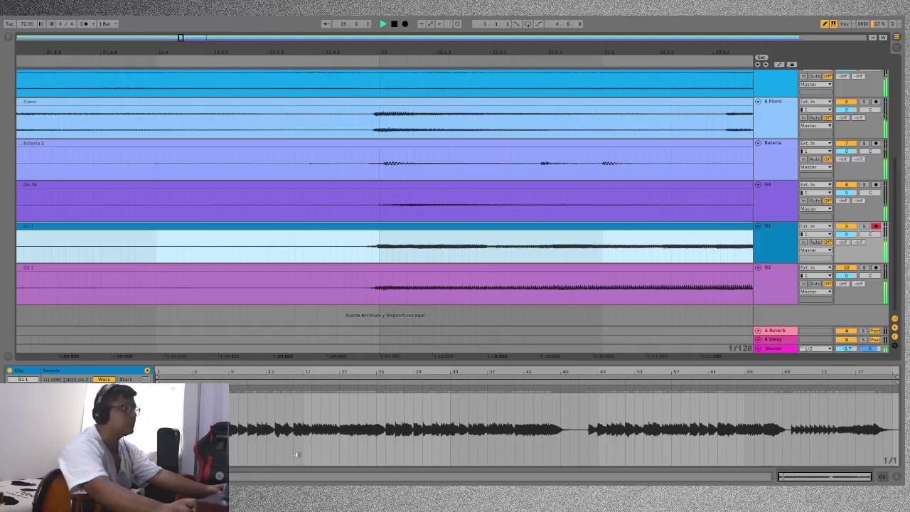
{"action": "left_click_drag", "start_coordinate": [181, 37], "coordinate": [323, 68]}
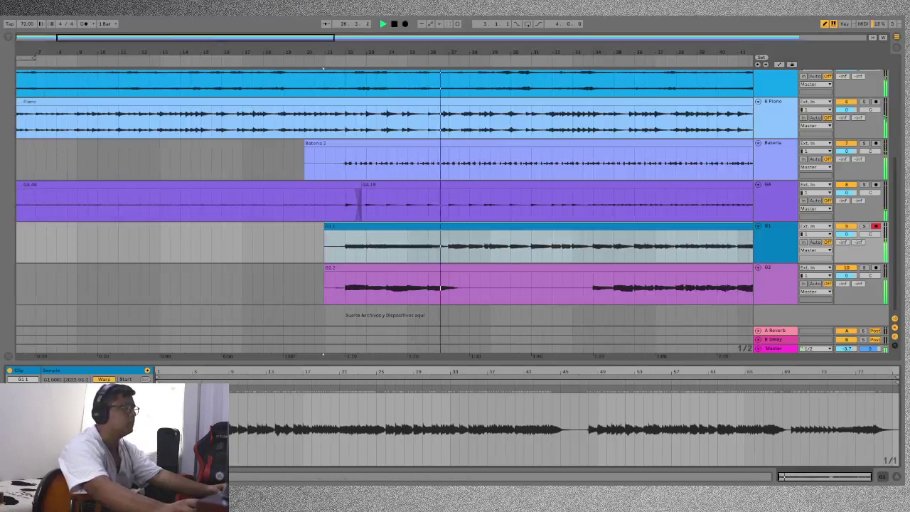
Listen to the G1 take from bar 34, first soloed and again within the full mix
{"action": "left_click", "coordinate": [593, 258]}
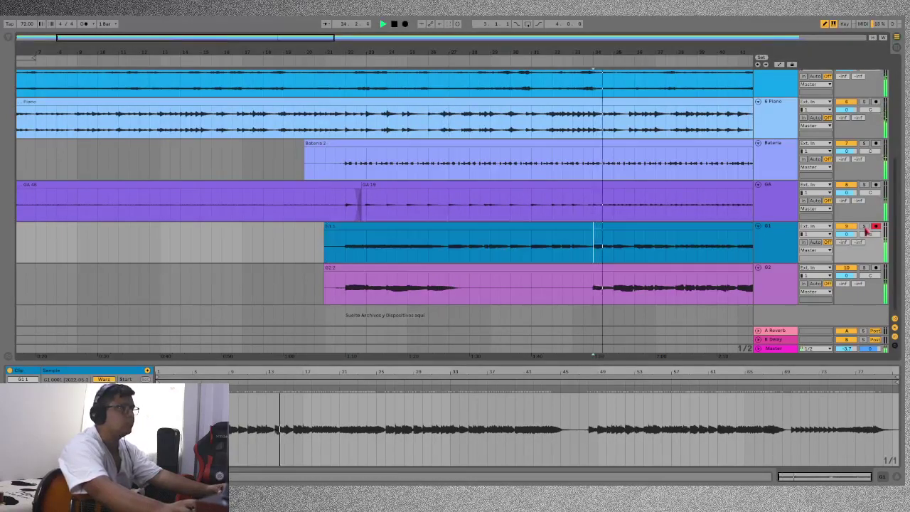
{"action": "left_click_drag", "start_coordinate": [320, 39], "coordinate": [413, 358]}
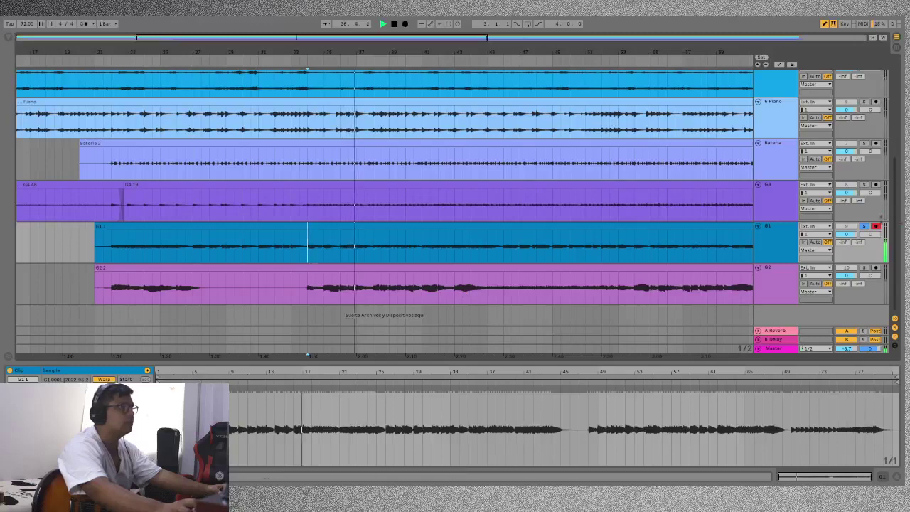
{"action": "left_click_drag", "start_coordinate": [324, 38], "coordinate": [324, 26]}
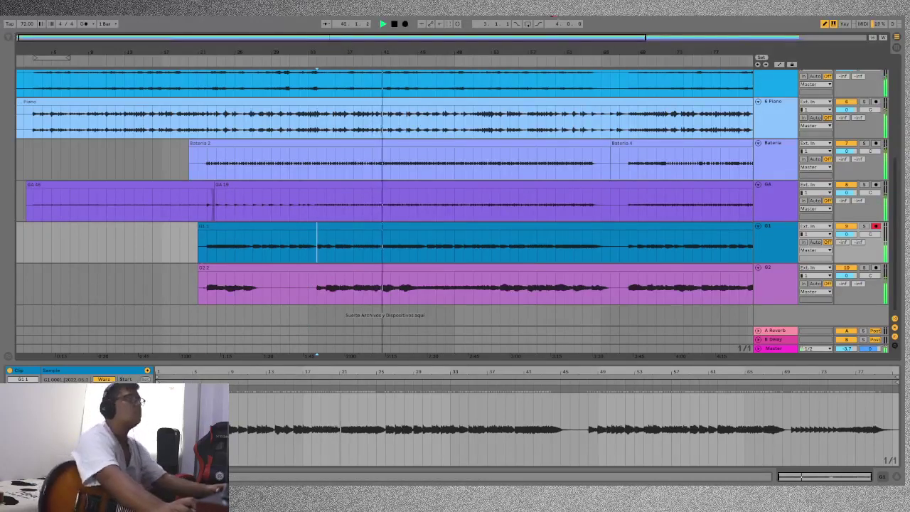
{"action": "left_click_drag", "start_coordinate": [557, 35], "coordinate": [717, 54]}
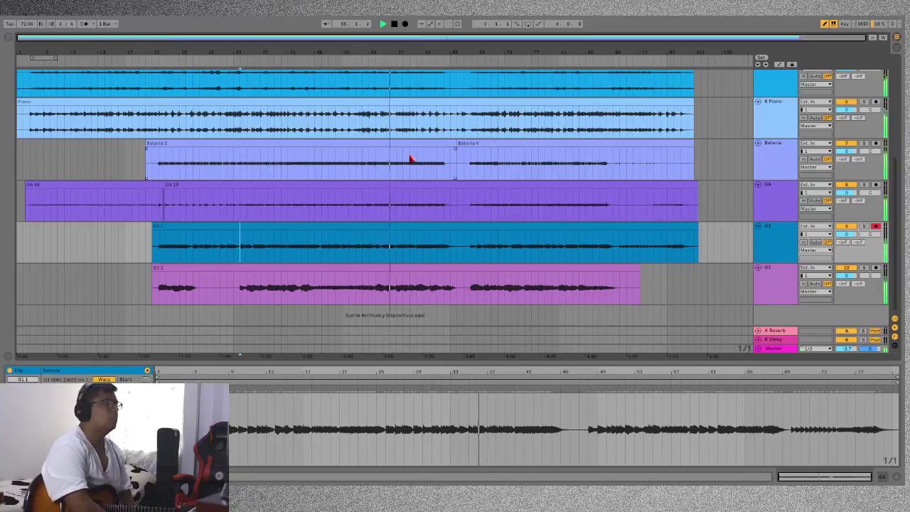
{"action": "left_click_drag", "start_coordinate": [455, 39], "coordinate": [618, 39]}
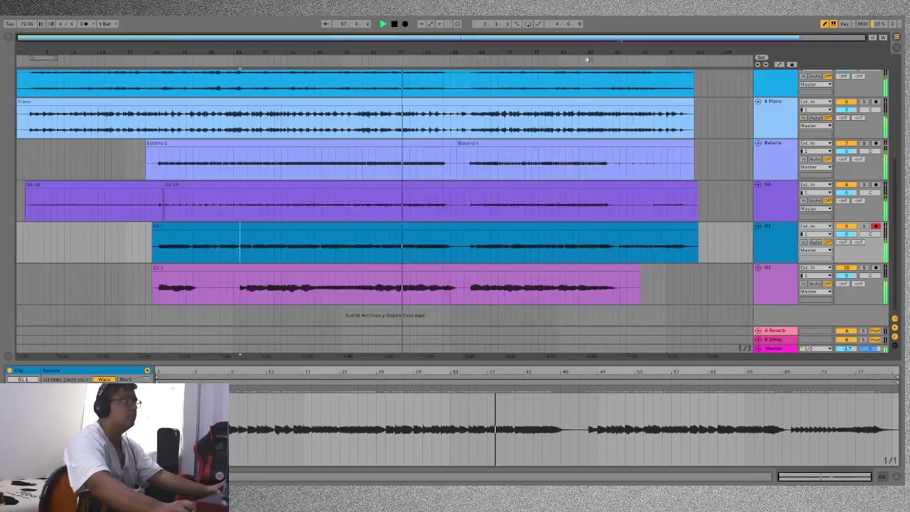
Examine the Bateria 2, Bateria 4, GA 19 and Key1 clips while the full mix plays through the band's re-entry after bar 65
{"action": "left_click", "coordinate": [422, 145]}
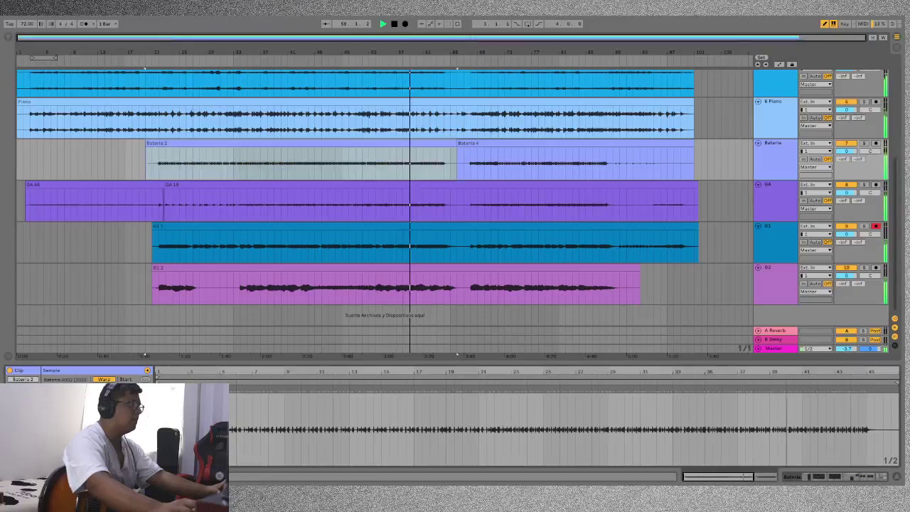
{"action": "left_click", "coordinate": [527, 145]}
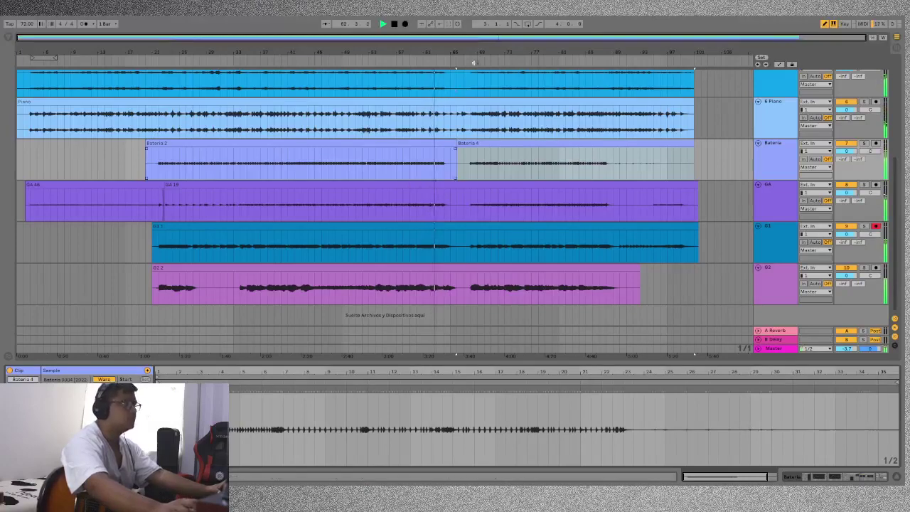
{"action": "left_click_drag", "start_coordinate": [525, 38], "coordinate": [513, 22]}
{"action": "left_click", "coordinate": [428, 203]}
{"action": "scroll", "coordinate": [351, 194], "scroll_direction": "up", "scroll_amount": 5}
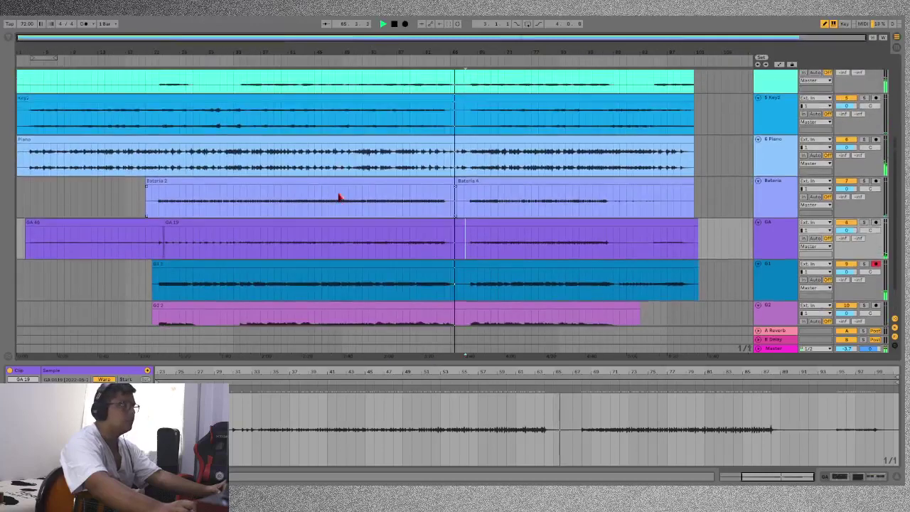
{"action": "scroll", "coordinate": [351, 194], "scroll_direction": "up", "scroll_amount": 1}
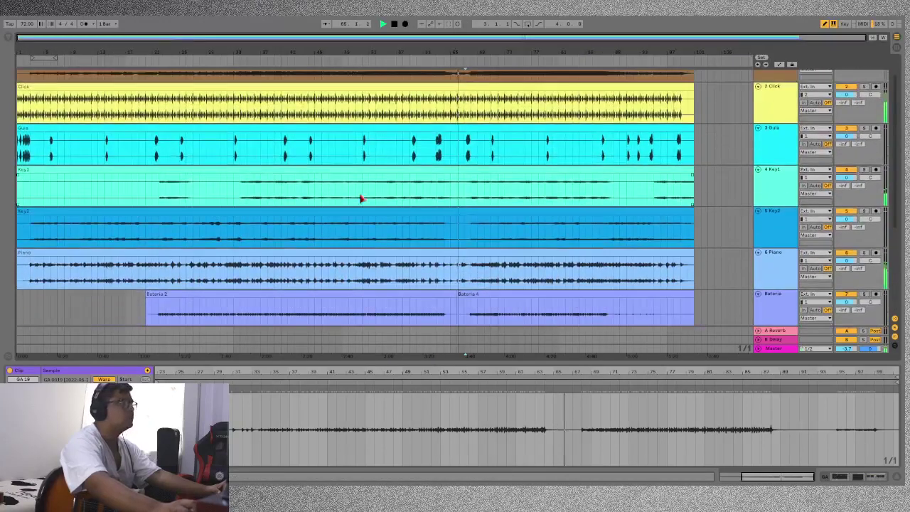
{"action": "left_click", "coordinate": [319, 172]}
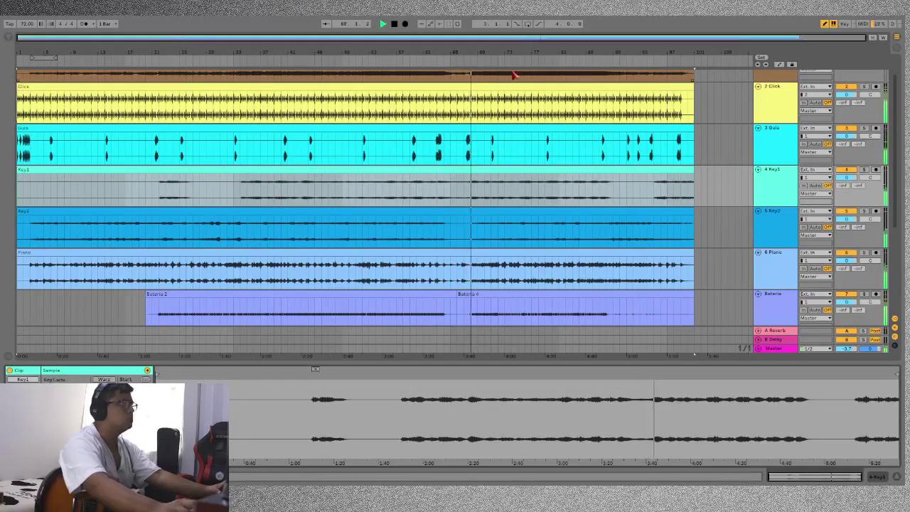
{"action": "left_click_drag", "start_coordinate": [549, 41], "coordinate": [550, 54]}
{"action": "scroll", "coordinate": [562, 270], "scroll_direction": "down", "scroll_amount": 5}
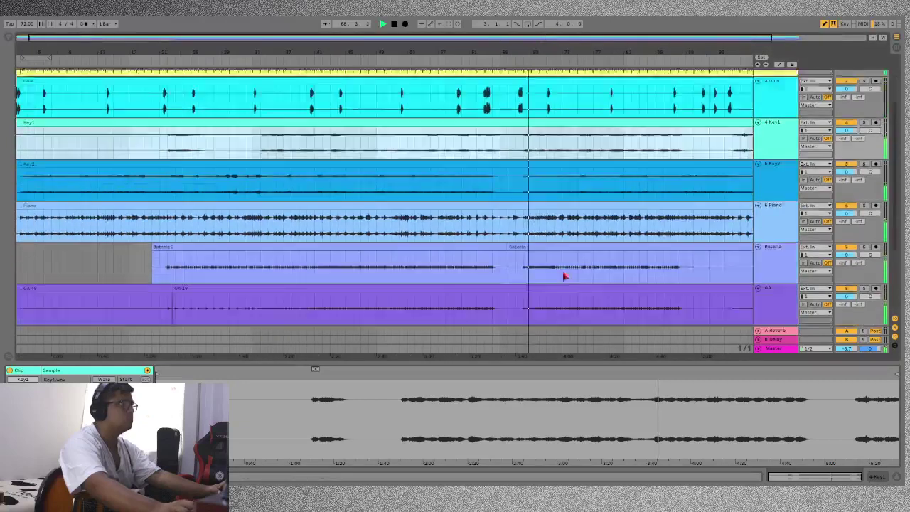
{"action": "scroll", "coordinate": [564, 275], "scroll_direction": "down", "scroll_amount": 1}
{"action": "key", "text": "minus"}
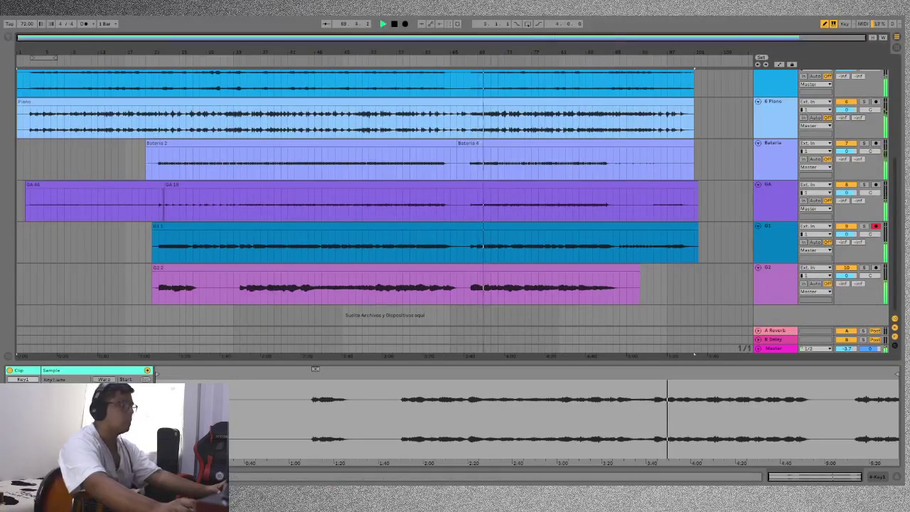
Compare the keyboard, piano, drum and guitar tracks while the full mix plays from about bar 71
{"action": "scroll", "coordinate": [617, 116], "scroll_direction": "up", "scroll_amount": 3}
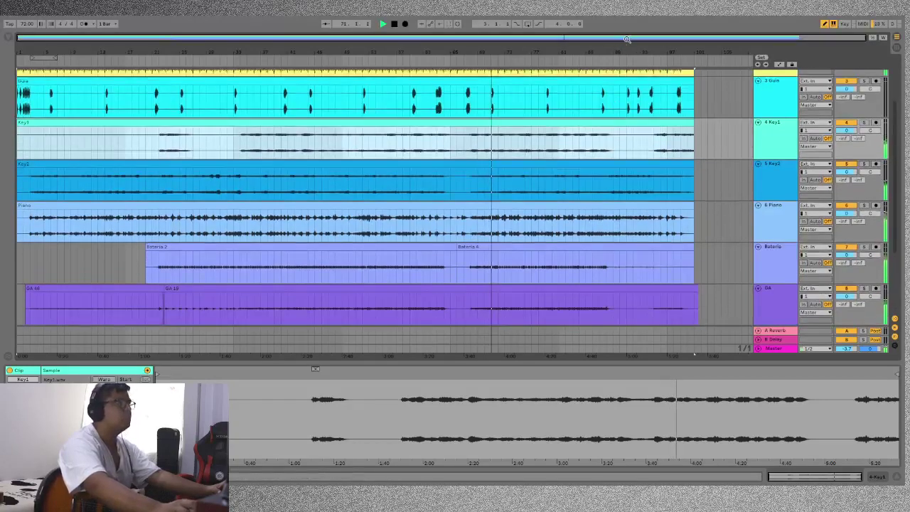
{"action": "key", "text": "plus"}
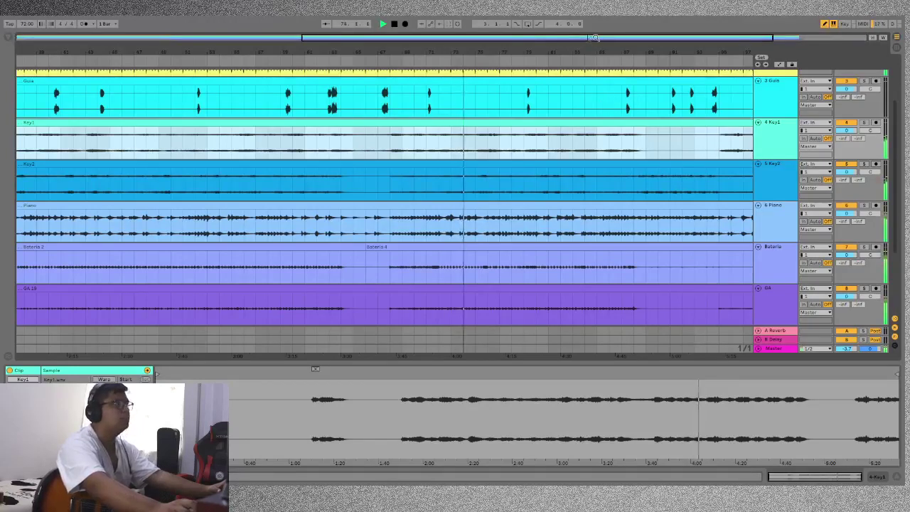
{"action": "key", "text": "plus"}
{"action": "scroll", "coordinate": [562, 221], "scroll_direction": "down", "scroll_amount": 5}
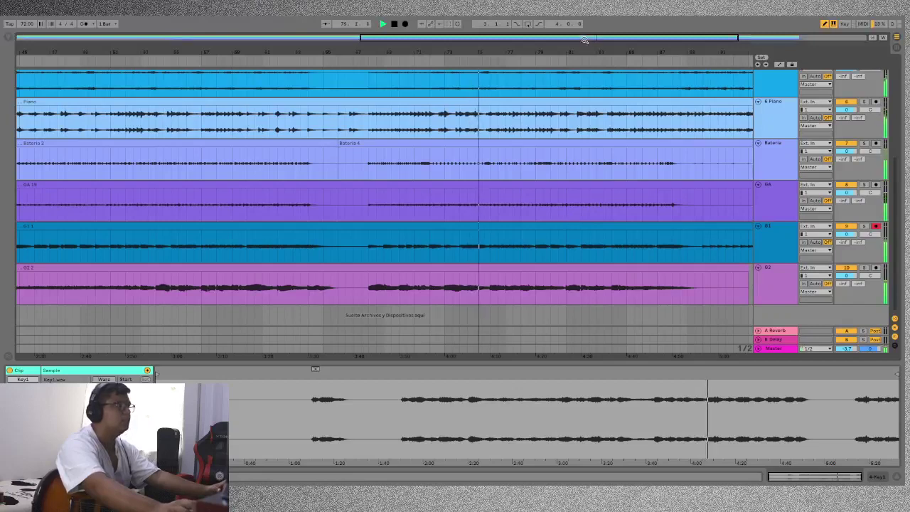
{"action": "key", "text": "minus"}
{"action": "left_click", "coordinate": [489, 207]}
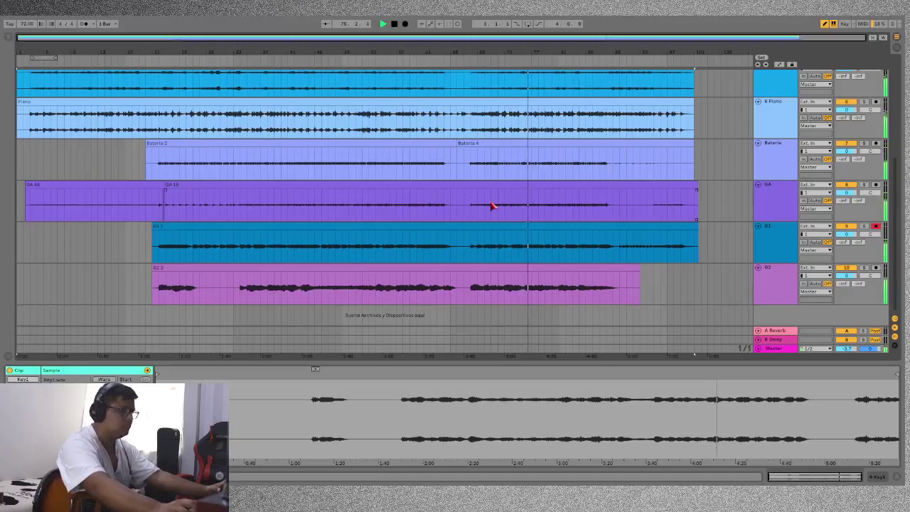
Pan the G2 track to 10L and listen to the full mix from about bar 44, stopping playback near bar 58
{"action": "left_click", "coordinate": [455, 329]}
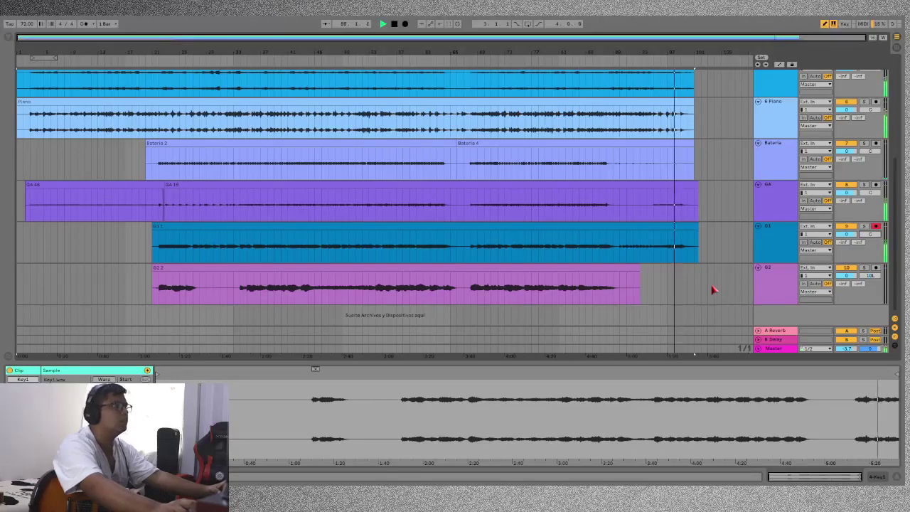
{"action": "left_click", "coordinate": [308, 300]}
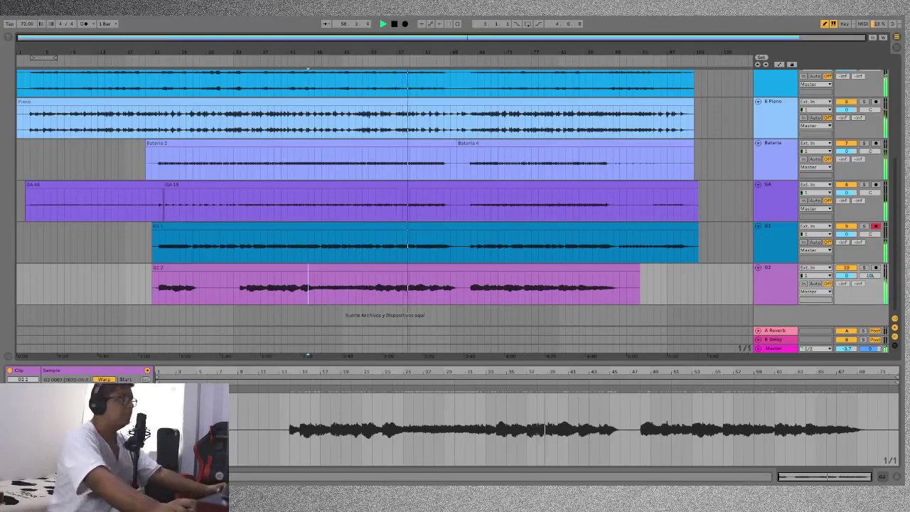
{"action": "key", "text": "space"}
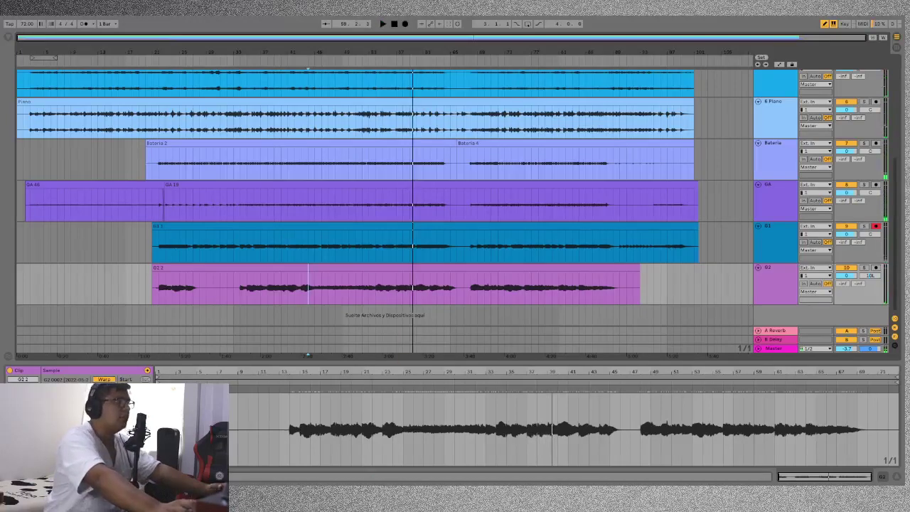
{"action": "mouse_move", "coordinate": [256, 31]}
{"action": "left_mouse_down"}
{"action": "mouse_move", "coordinate": [261, 37]}
{"action": "mouse_move", "coordinate": [249, 34]}
{"action": "left_mouse_up"}
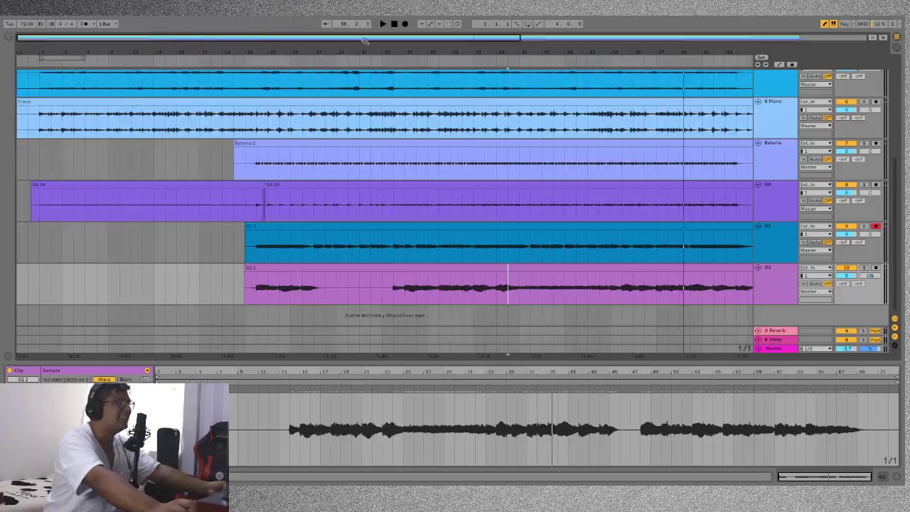
{"action": "left_click_drag", "start_coordinate": [365, 40], "coordinate": [355, 44]}
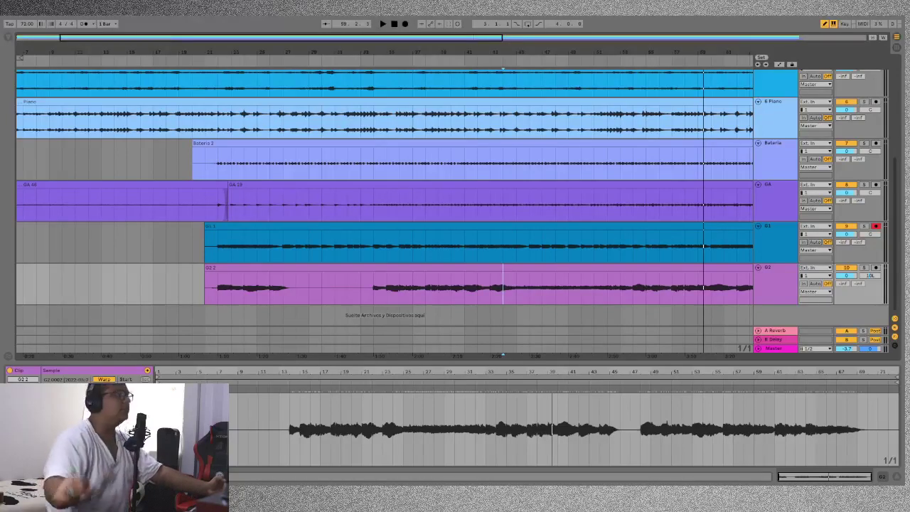
{"action": "key", "text": "minus"}
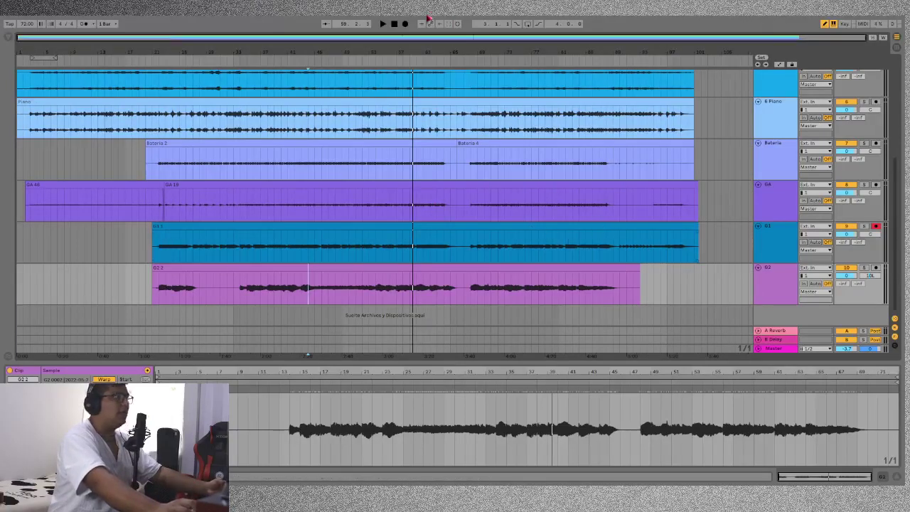
Solo the G1 track and listen to its take from bar 22, skipping ahead to about bar 39
{"action": "left_click_drag", "start_coordinate": [412, 34], "coordinate": [216, 37]}
{"action": "left_click", "coordinate": [262, 252]}
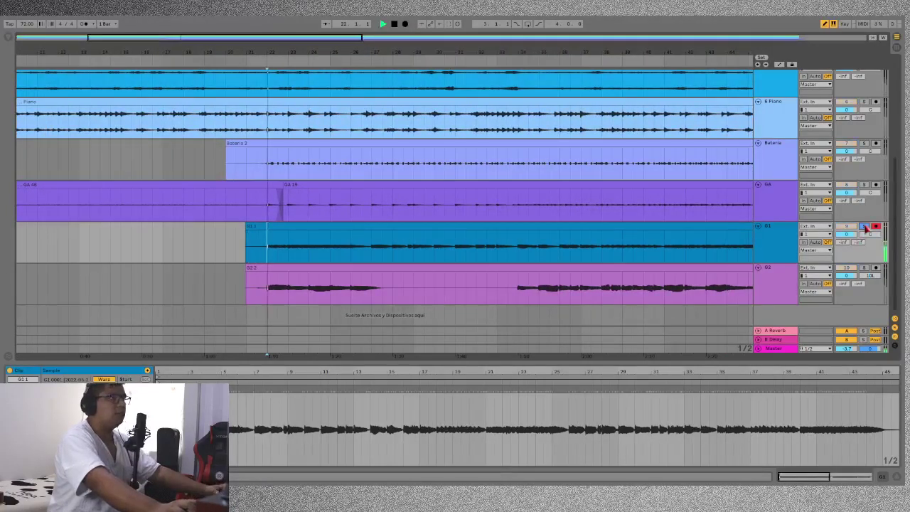
{"action": "left_click_drag", "start_coordinate": [324, 36], "coordinate": [267, 39]}
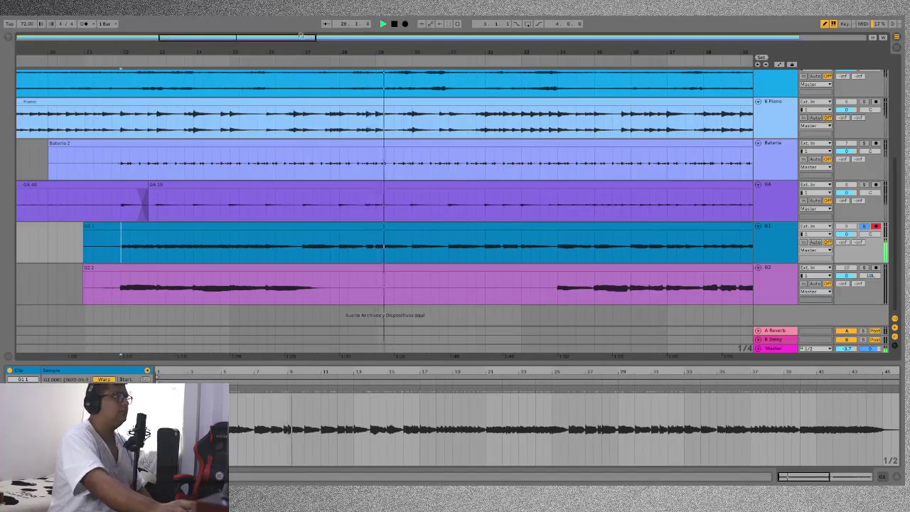
{"action": "left_click_drag", "start_coordinate": [301, 34], "coordinate": [312, 37]}
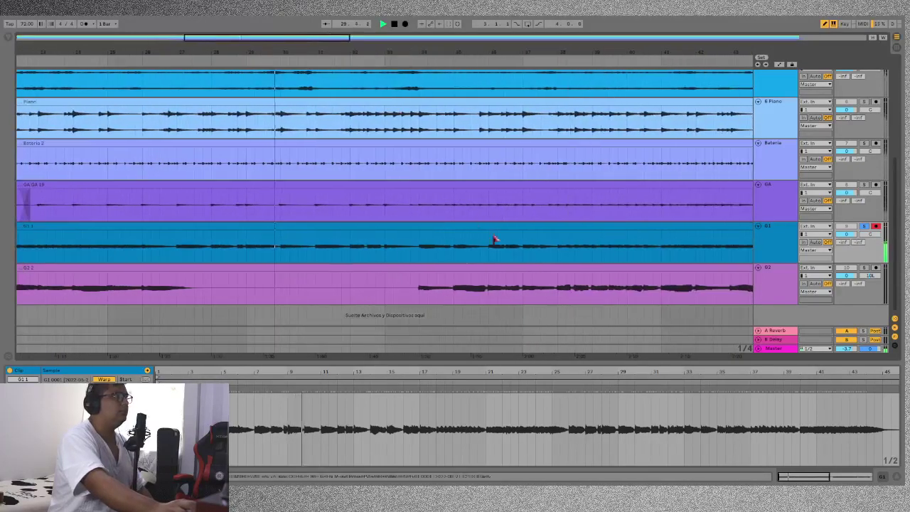
{"action": "left_click", "coordinate": [601, 245]}
{"action": "left_click_drag", "start_coordinate": [307, 35], "coordinate": [327, 35]}
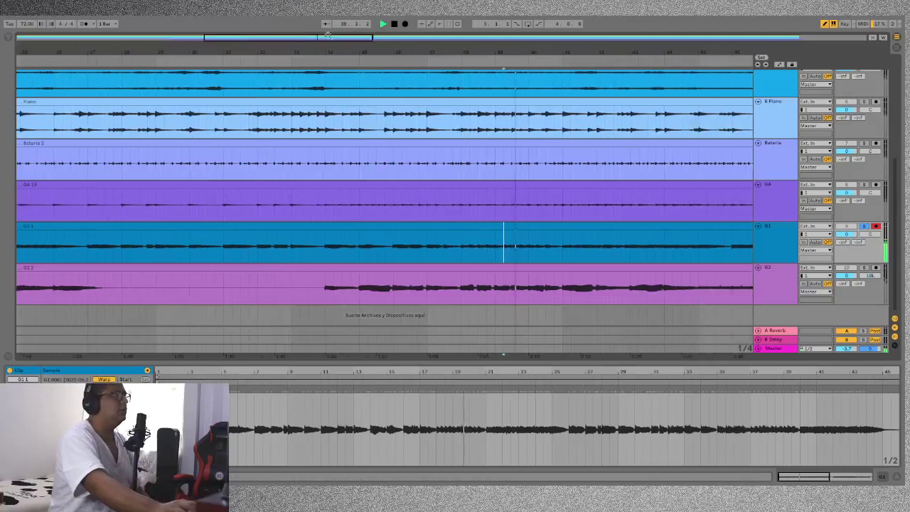
Listen to the soloed G1 take from just before bar 34, following the waveform and stopping playback near bar 42
{"action": "left_click", "coordinate": [317, 253]}
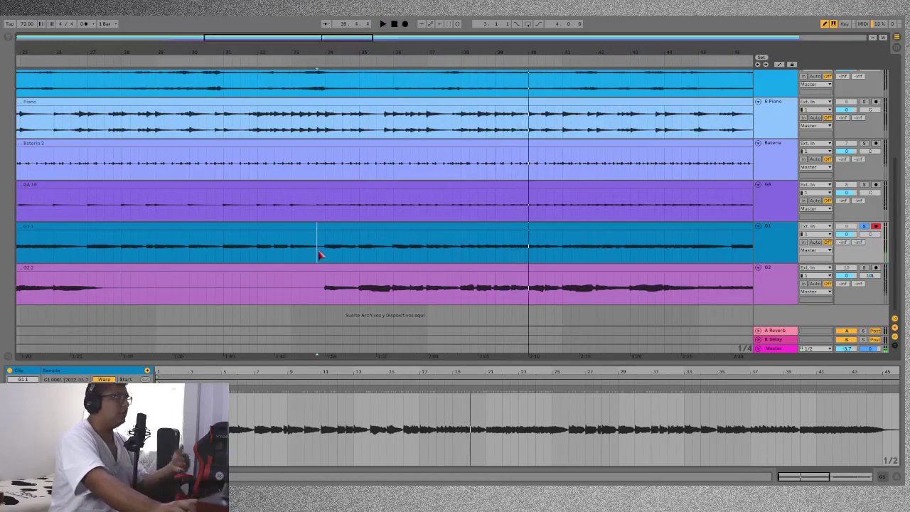
{"action": "key", "text": "space"}
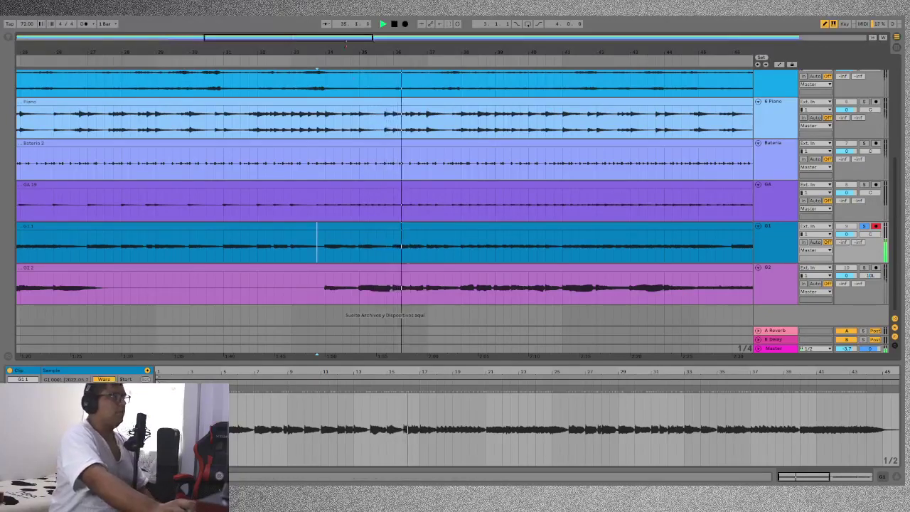
{"action": "key", "text": "plus"}
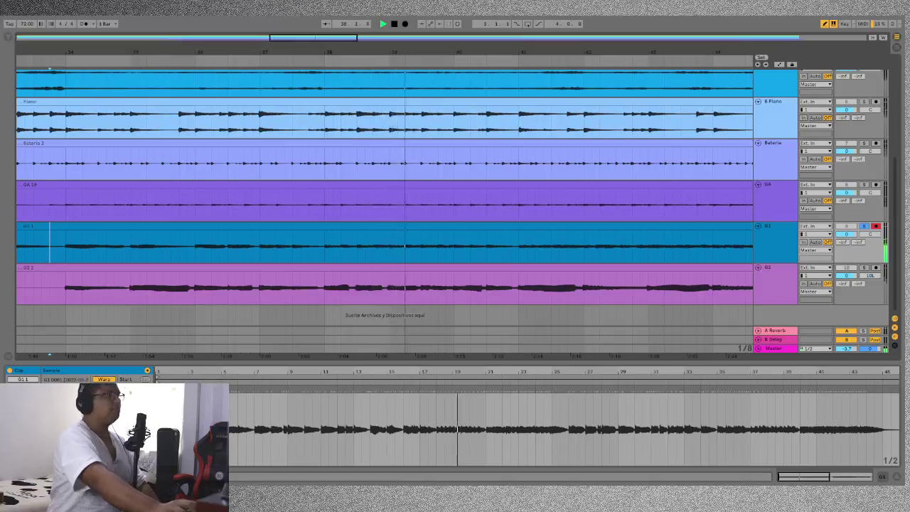
{"action": "key", "text": "minus"}
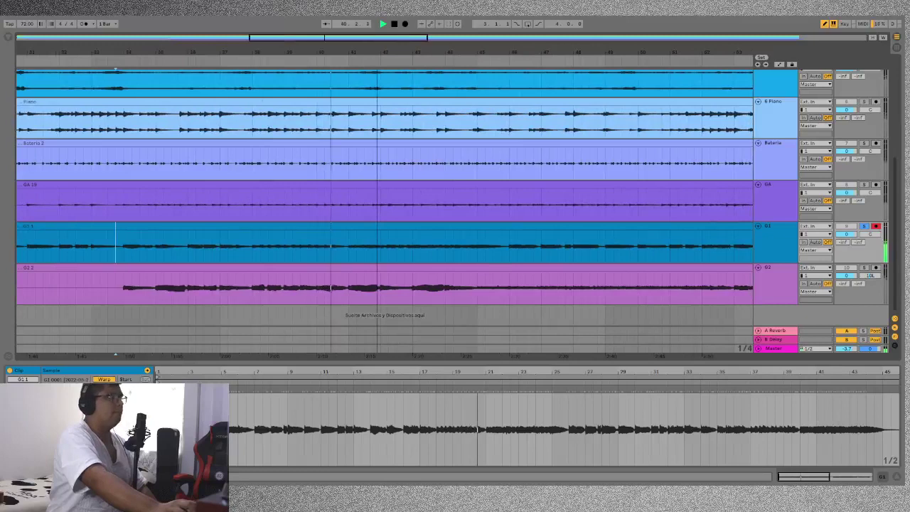
{"action": "key", "text": "plus"}
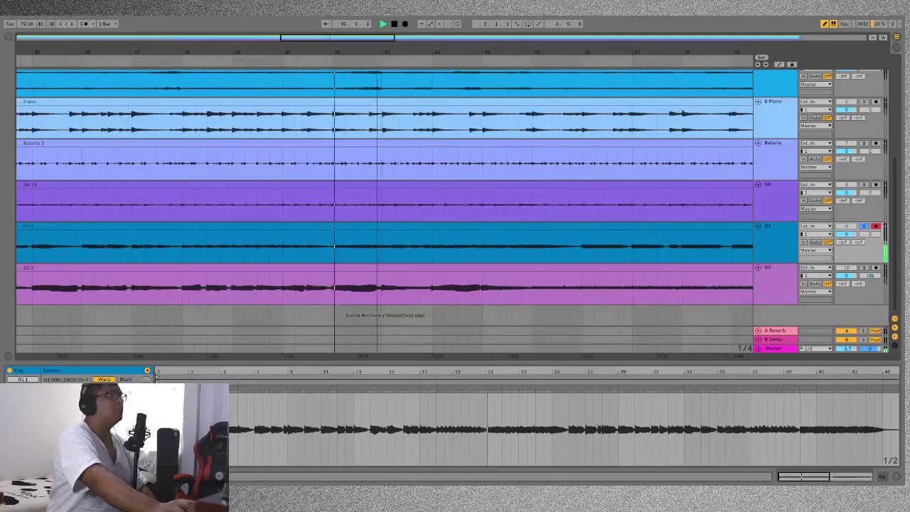
{"action": "key", "text": "plus"}
{"action": "key", "text": "minus"}
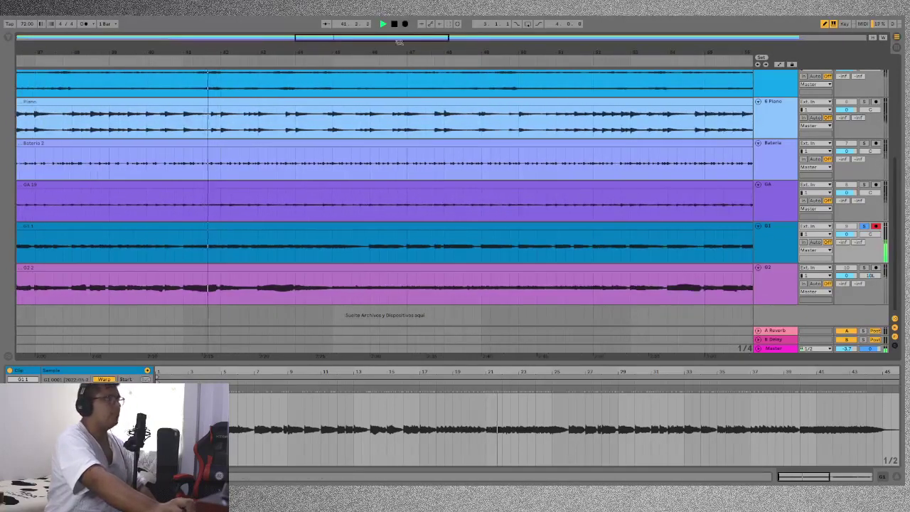
{"action": "key", "text": "minus"}
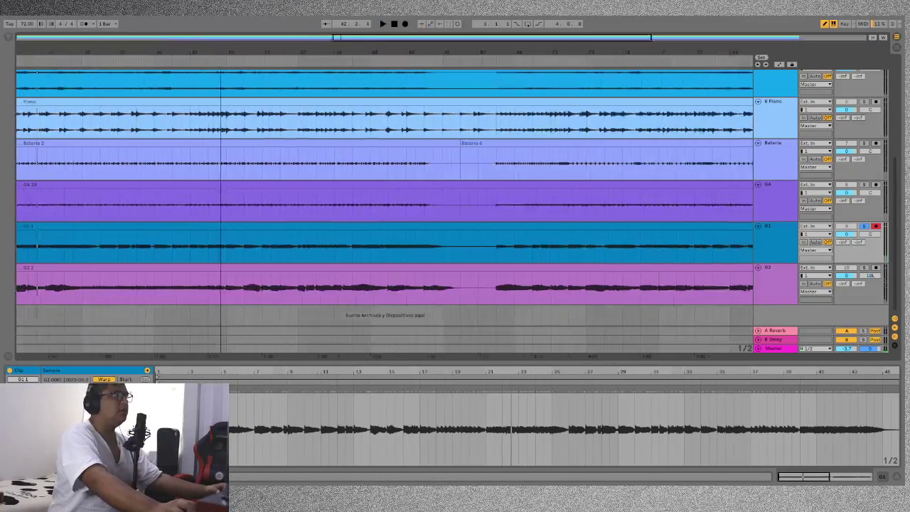
Play the G1 take from bar 89 to about bar 95, soloing the Piano and GA tracks along with it
{"action": "key", "text": "minus"}
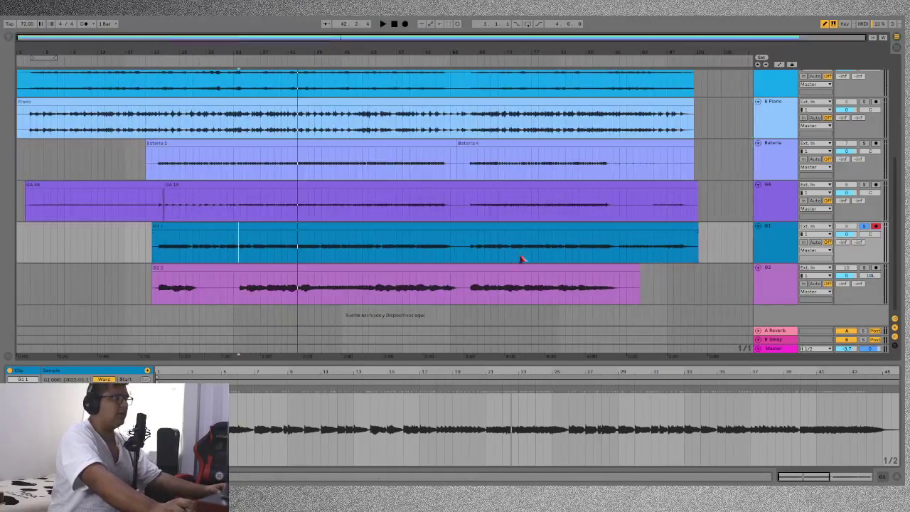
{"action": "left_click", "coordinate": [614, 253]}
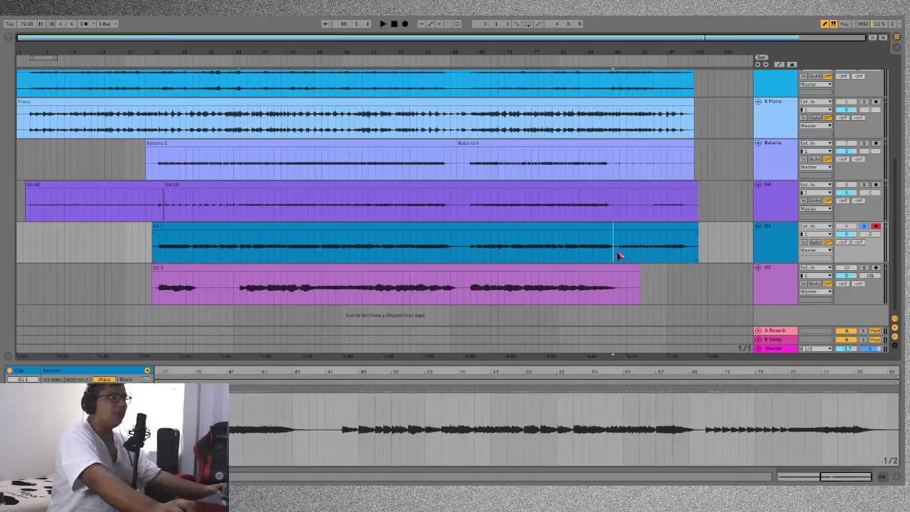
{"action": "left_click", "coordinate": [434, 37]}
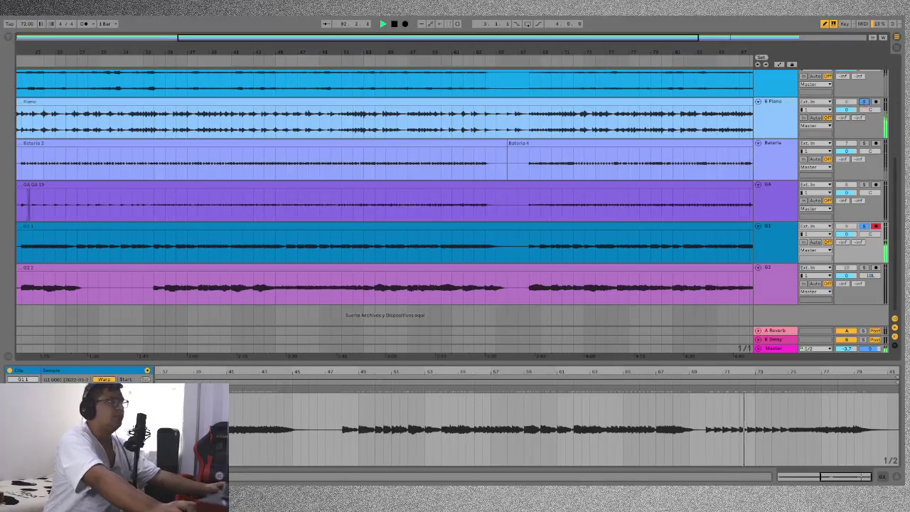
{"action": "left_click_drag", "start_coordinate": [667, 38], "coordinate": [624, 47]}
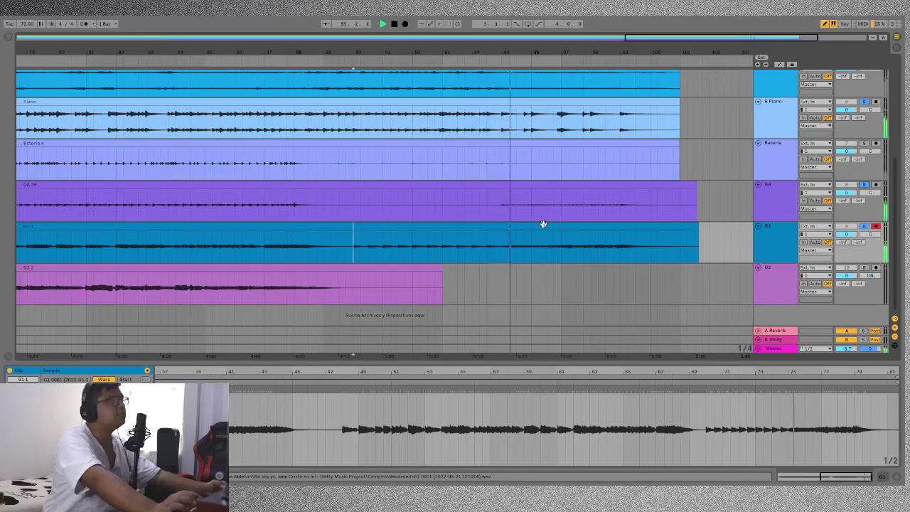
{"action": "key", "text": "space"}
Listen to the song's ending from just before bar 95 with the Piano, GA and G1 tracks soloed
{"action": "left_click", "coordinate": [494, 217]}
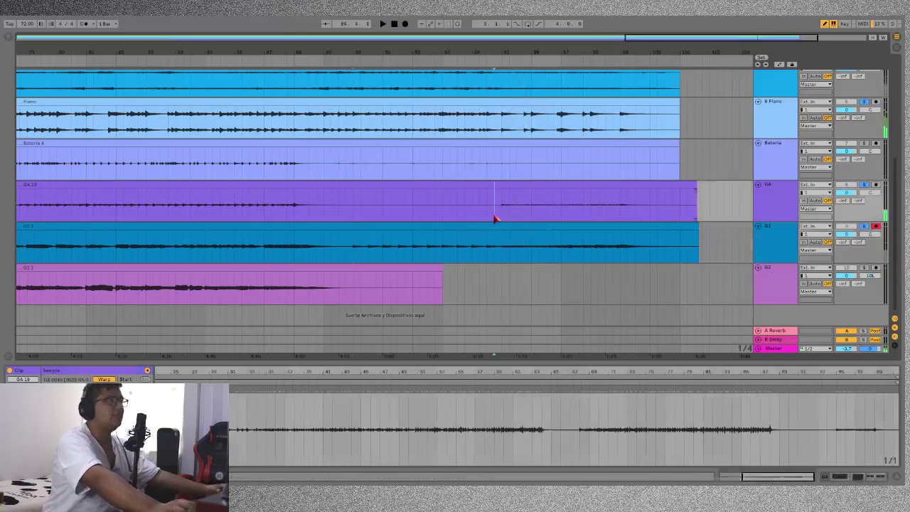
{"action": "scroll", "coordinate": [519, 212], "scroll_direction": "up", "scroll_amount": 4}
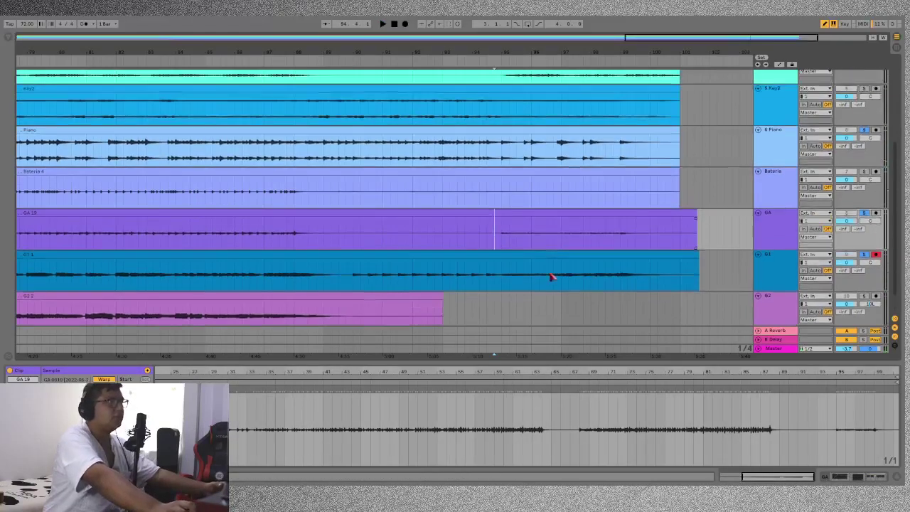
{"action": "scroll", "coordinate": [543, 306], "scroll_direction": "down", "scroll_amount": 2}
{"action": "scroll", "coordinate": [544, 295], "scroll_direction": "up", "scroll_amount": 4}
{"action": "scroll", "coordinate": [561, 291], "scroll_direction": "down", "scroll_amount": 5}
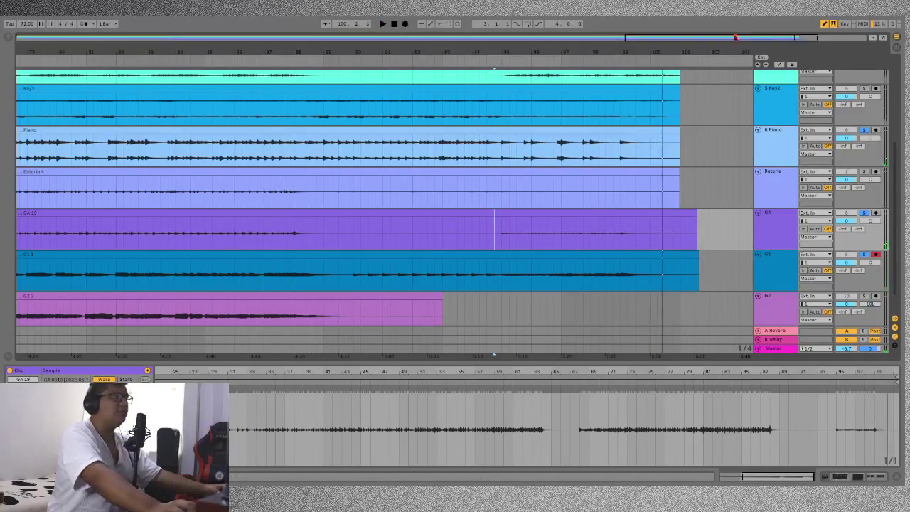
Add G2 to the soloed Piano, GA and G1 tracks and listen from bar 44, stopping playback near bar 53
{"action": "scroll", "coordinate": [370, 250], "scroll_direction": "left", "scroll_amount": 10}
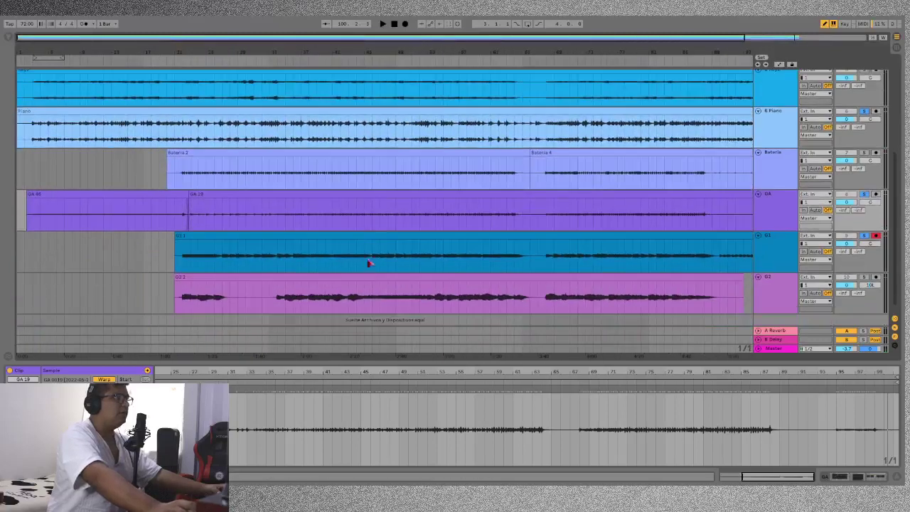
{"action": "left_click", "coordinate": [357, 308]}
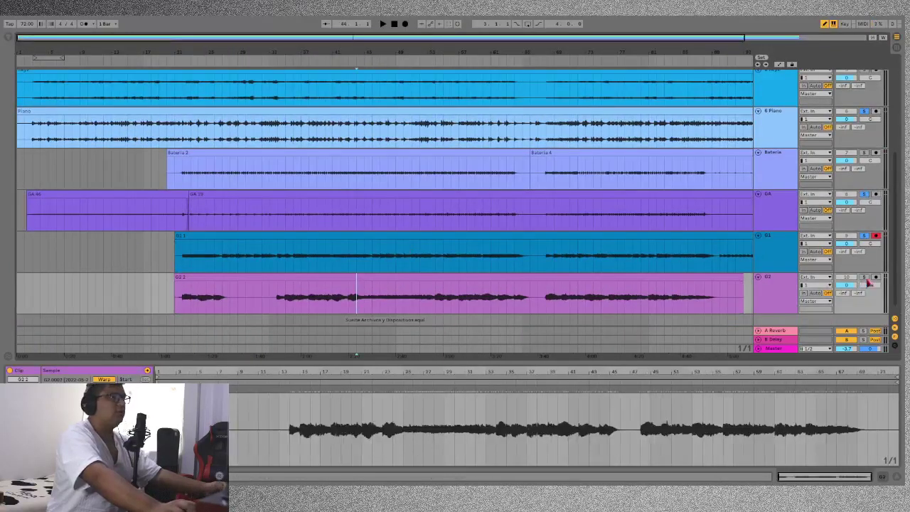
{"action": "key", "text": "space"}
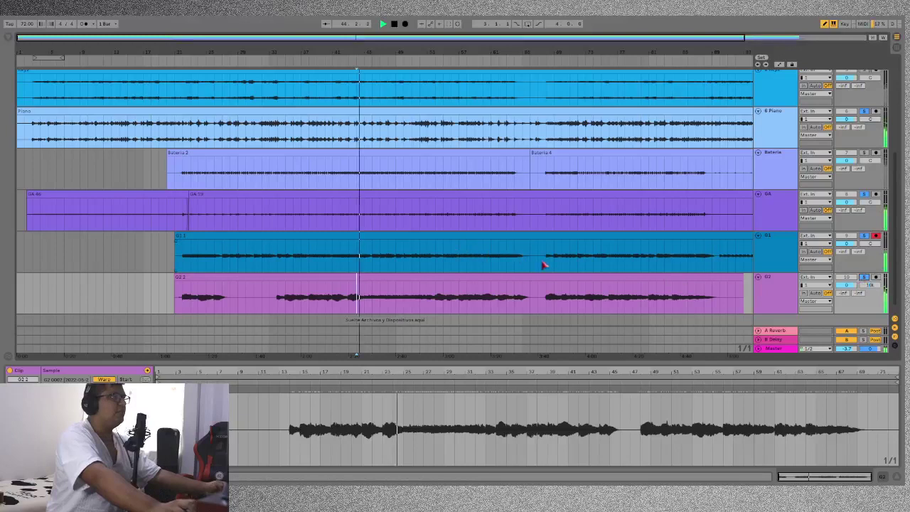
{"action": "scroll", "coordinate": [569, 264], "scroll_direction": "down", "scroll_amount": 2}
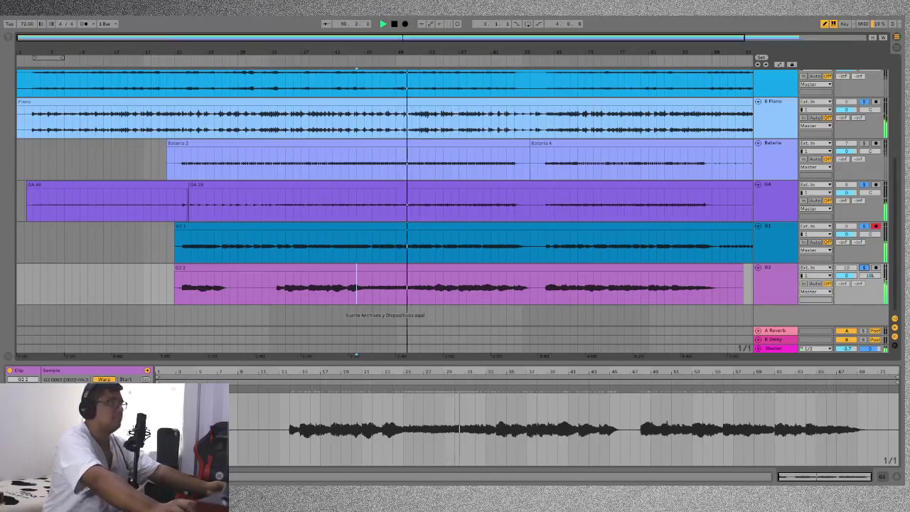
{"action": "key", "text": "plus"}
{"action": "key", "text": "plus"}
{"action": "key", "text": "plus"}
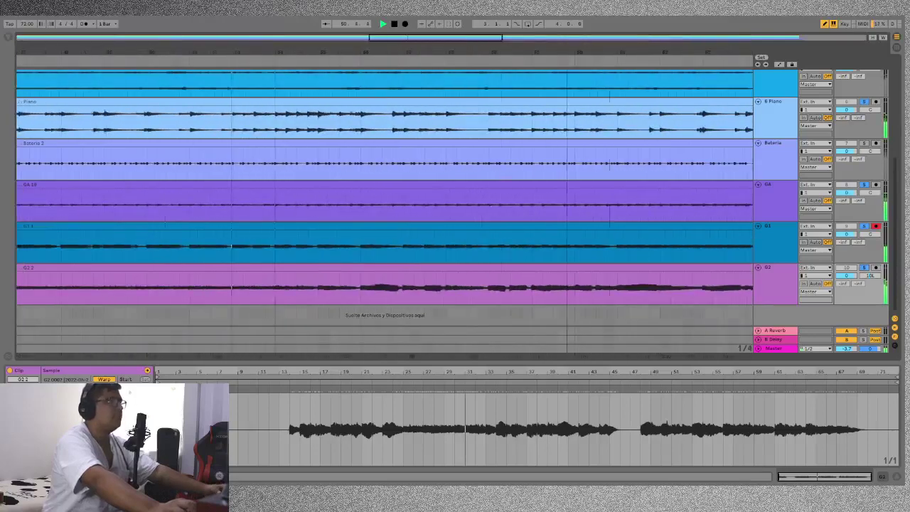
{"action": "key", "text": "plus"}
{"action": "key", "text": "plus"}
{"action": "key", "text": "plus"}
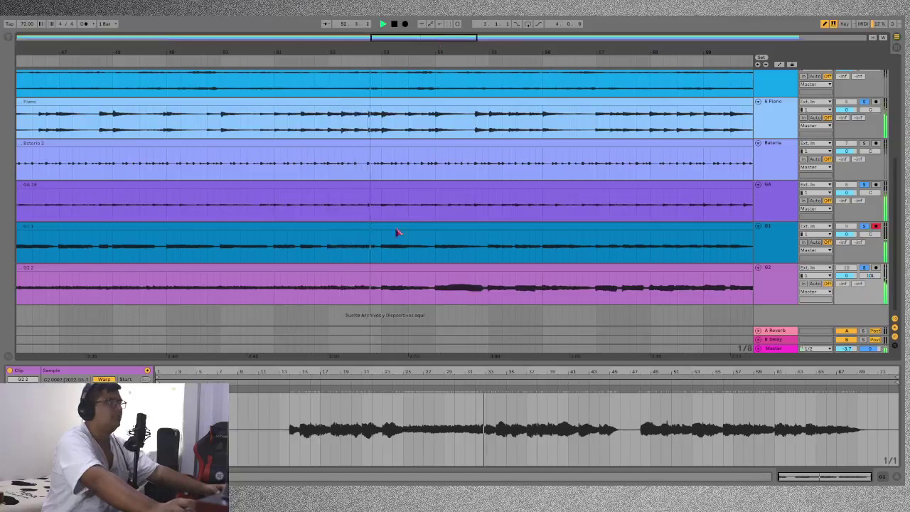
{"action": "key", "text": "space"}
Solo only G1 and G2 and listen to both guitars from about bar 51 to just before bar 53
{"action": "left_click", "coordinate": [308, 292]}
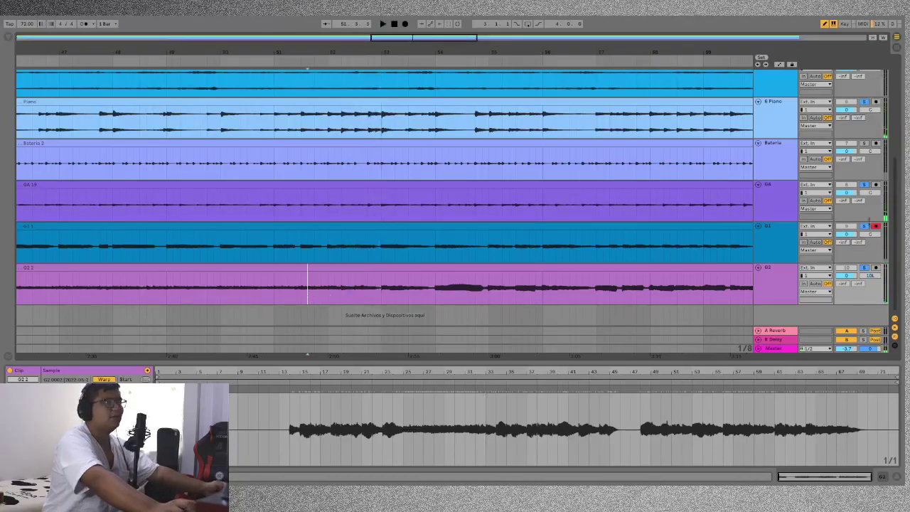
{"action": "left_click", "coordinate": [863, 269]}
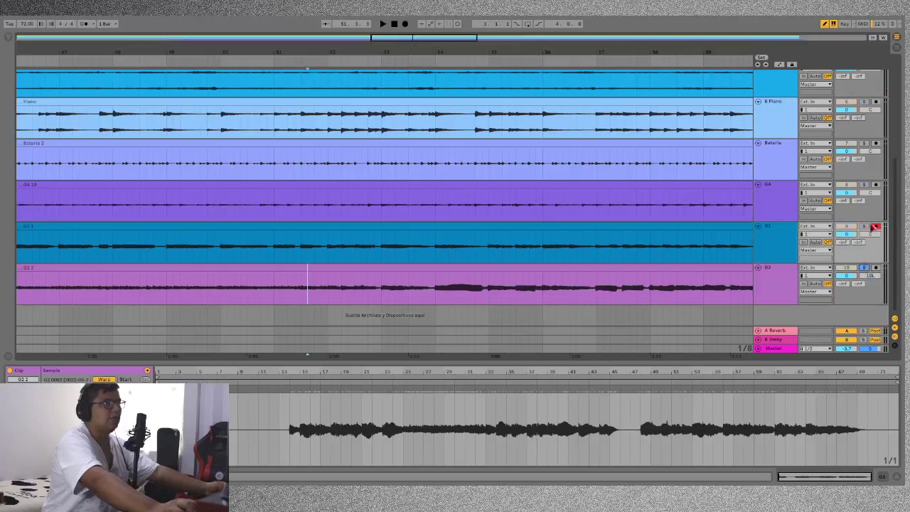
{"action": "left_click_drag", "start_coordinate": [426, 38], "coordinate": [417, 39]}
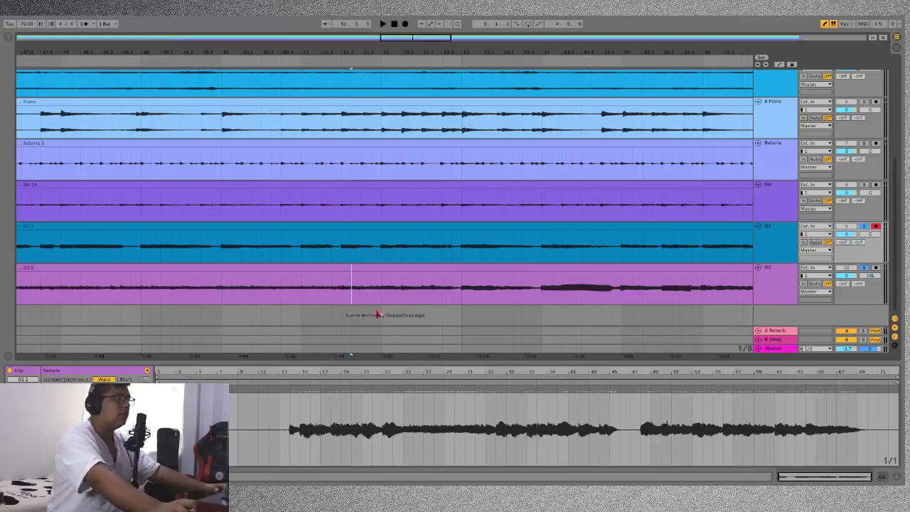
{"action": "left_click", "coordinate": [332, 287]}
{"action": "key", "text": "space"}
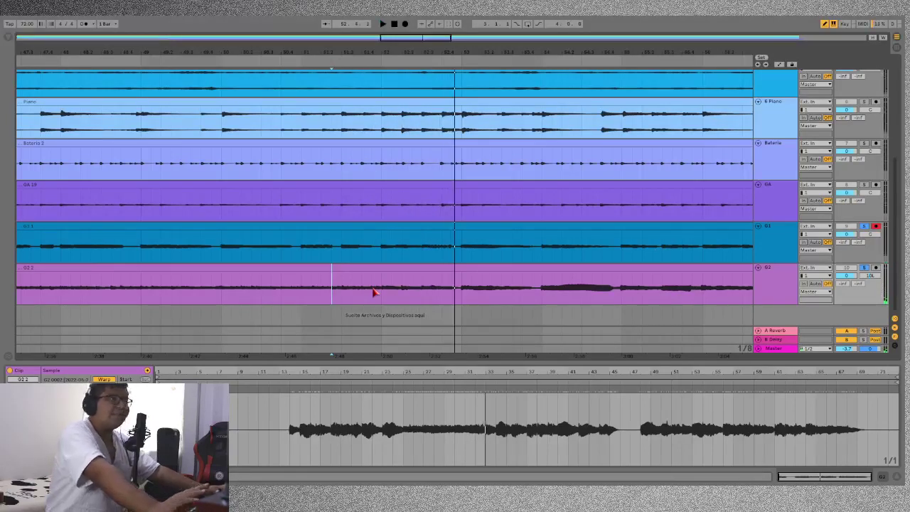
Listen to the Piano track soloed from about bar 51, and return the solo to G1 and G2
{"action": "scroll", "coordinate": [639, 218], "scroll_direction": "up", "scroll_amount": 2}
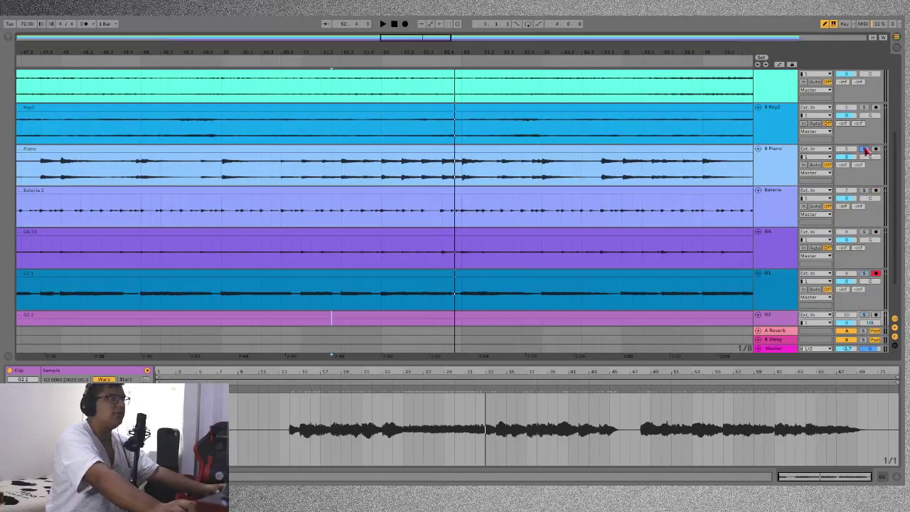
{"action": "key", "text": "space"}
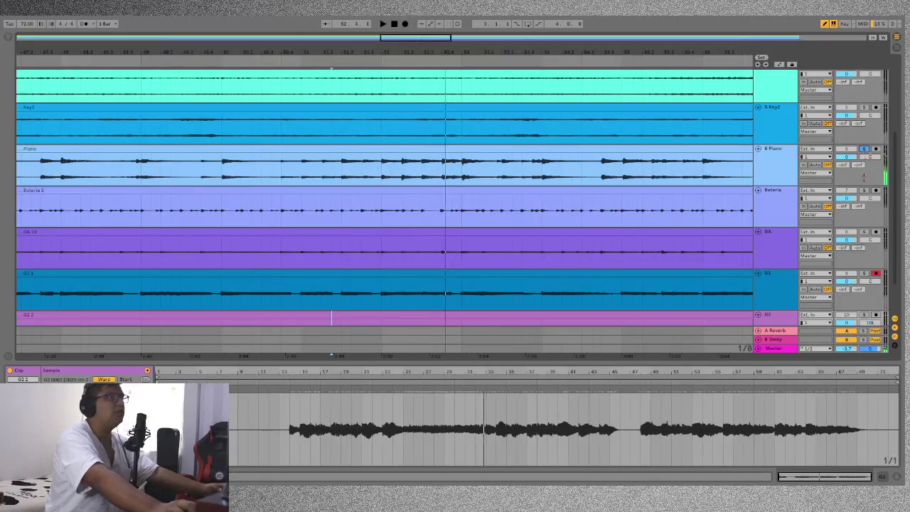
{"action": "scroll", "coordinate": [455, 198], "scroll_direction": "down", "scroll_amount": 1}
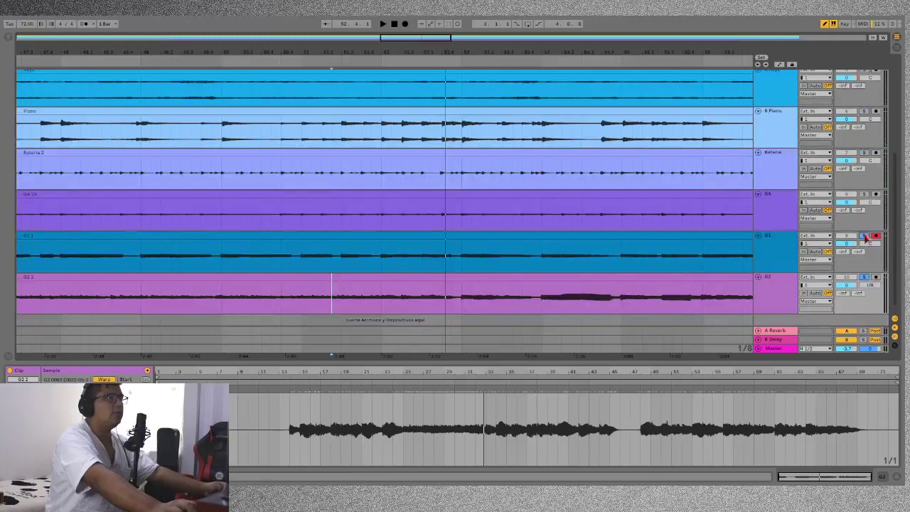
{"action": "scroll", "coordinate": [866, 236], "scroll_direction": "up", "scroll_amount": 1}
{"action": "scroll", "coordinate": [624, 290], "scroll_direction": "down", "scroll_amount": 1}
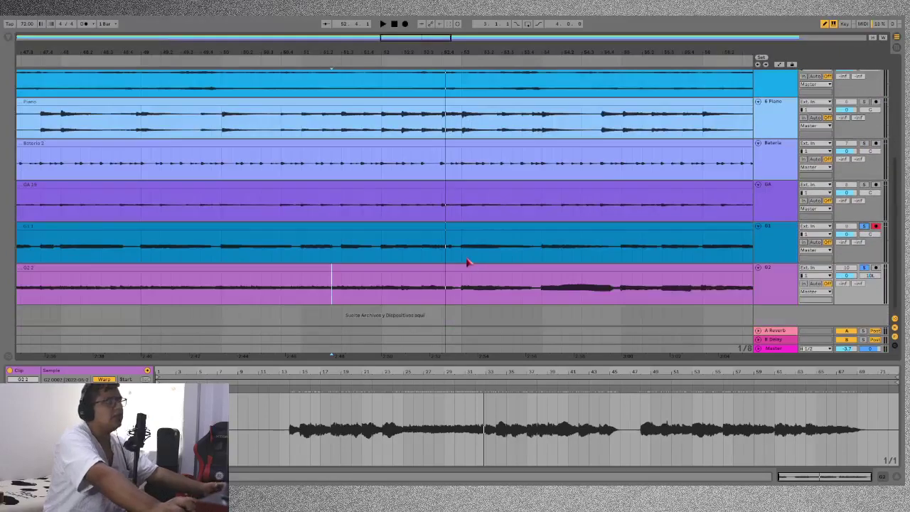
Listen to the soloed G1 and G2 guitars from about bar 51 and again from about bar 76
{"action": "key", "text": "space"}
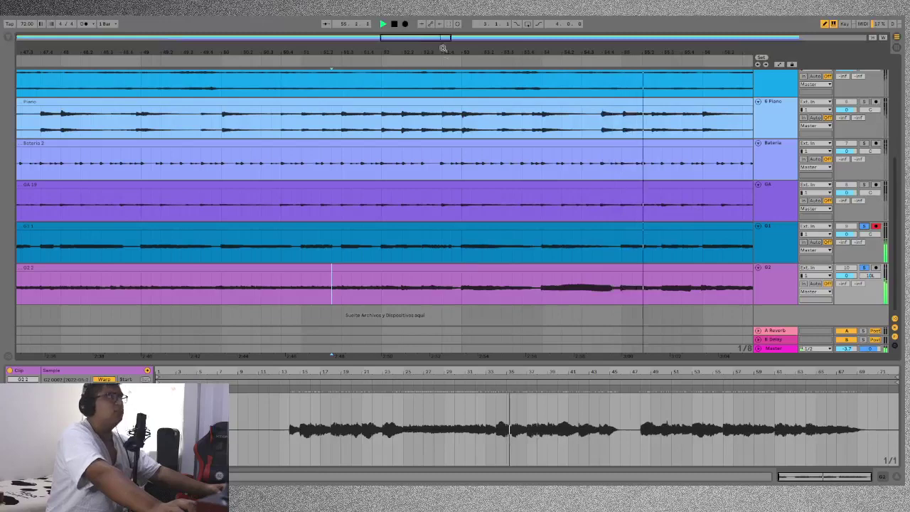
{"action": "key", "text": "minus"}
{"action": "key", "text": "minus"}
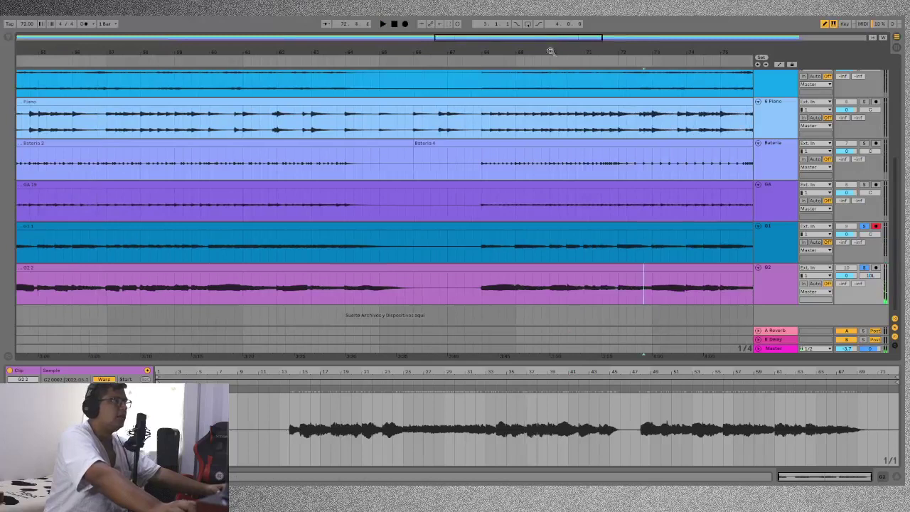
{"action": "left_click", "coordinate": [637, 260]}
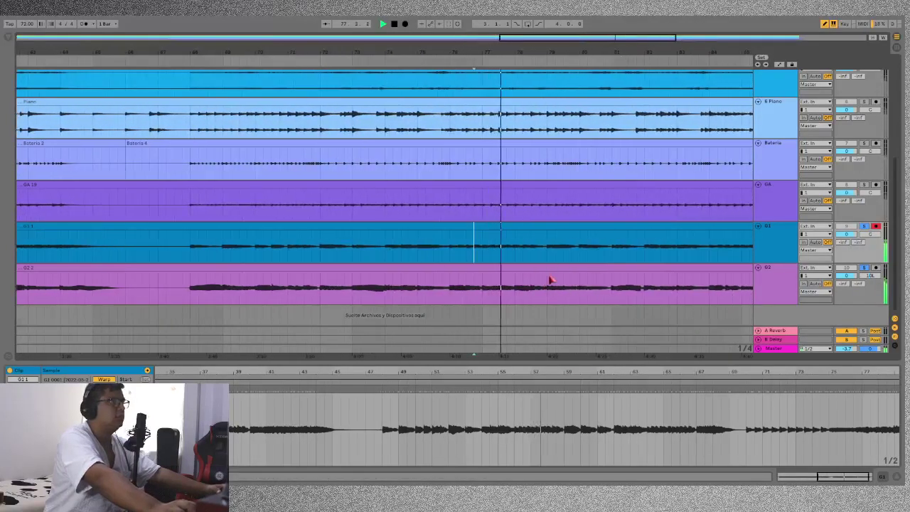
{"action": "key", "text": "plus"}
{"action": "key", "text": "plus"}
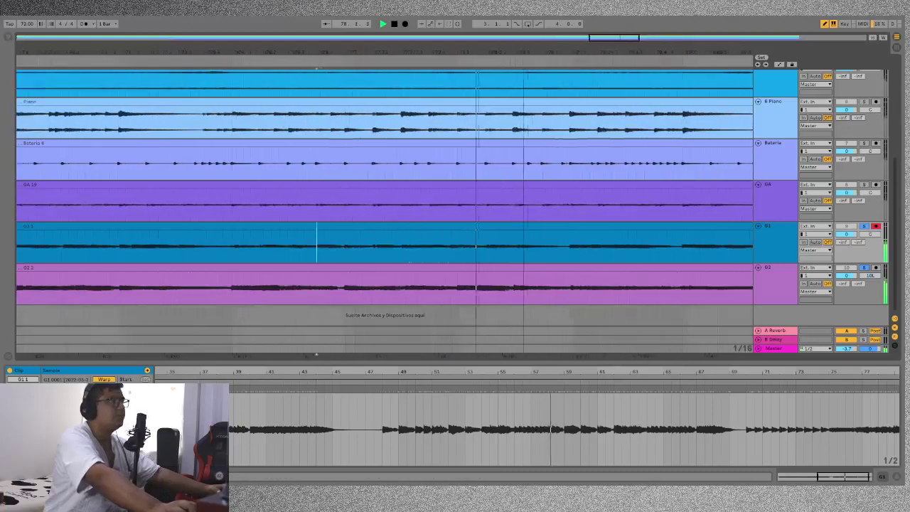
Replay the soloed G1 and G2 guitars together from bar 79
{"action": "left_click", "coordinate": [482, 271]}
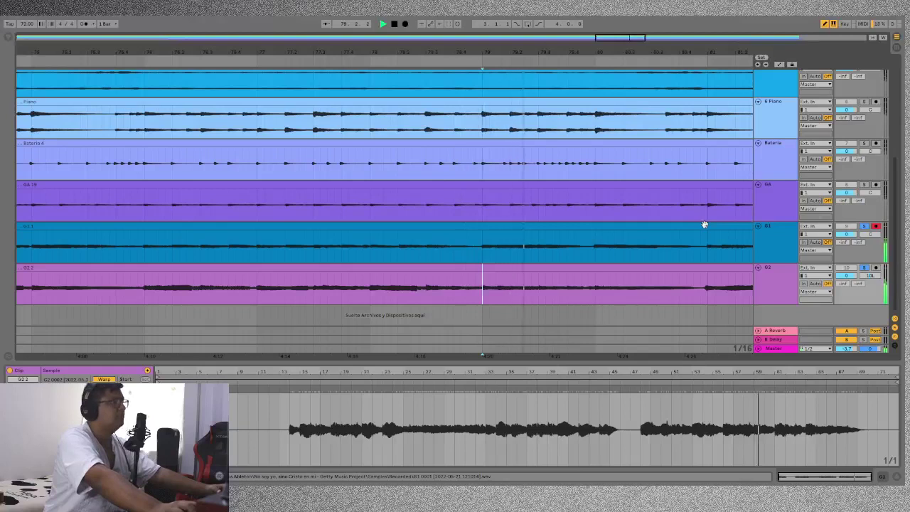
{"action": "key", "text": "space"}
{"action": "key", "text": "space"}
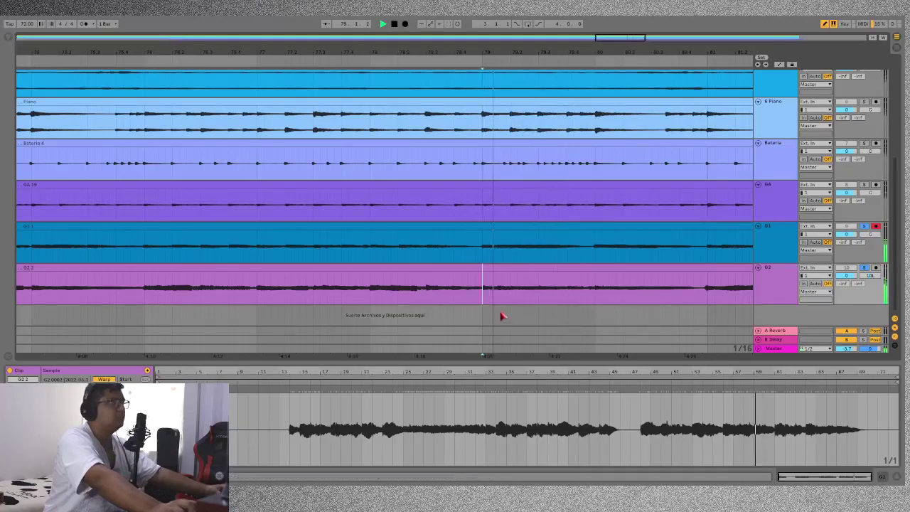
Compare G2 and G1 soloed individually from bar 79, and listen to both soloed together from just before that bar
{"action": "left_click", "coordinate": [864, 267]}
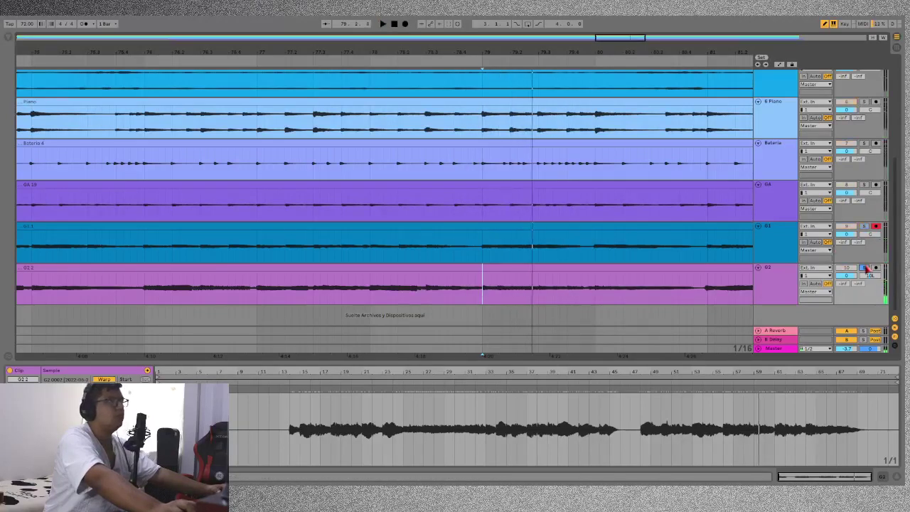
{"action": "key", "text": "space"}
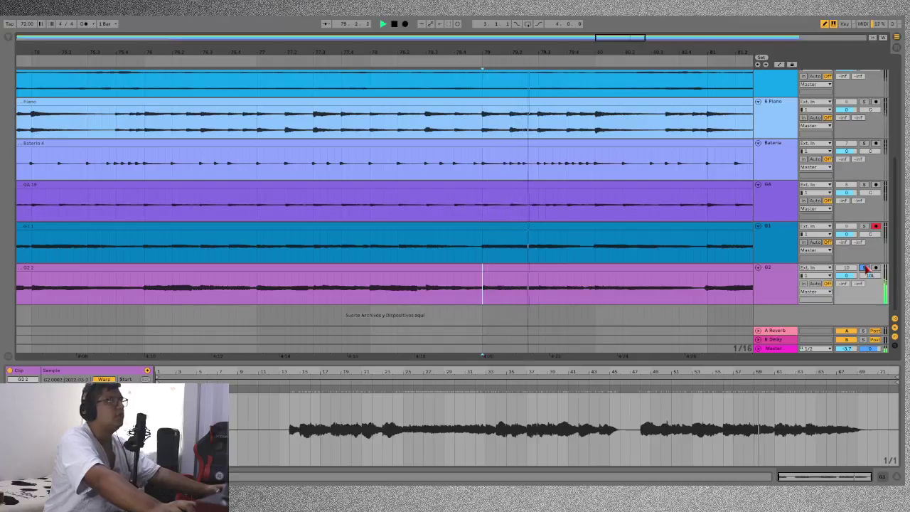
{"action": "key", "text": "space"}
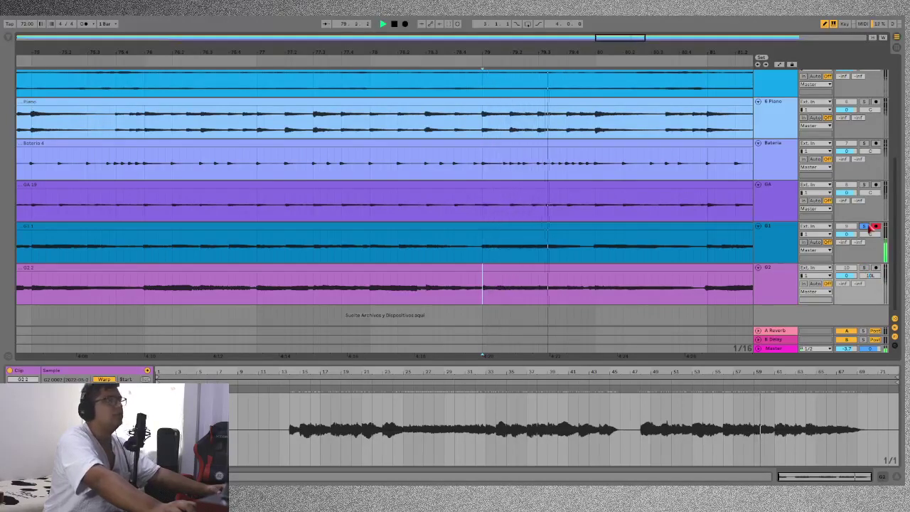
{"action": "key", "text": "space"}
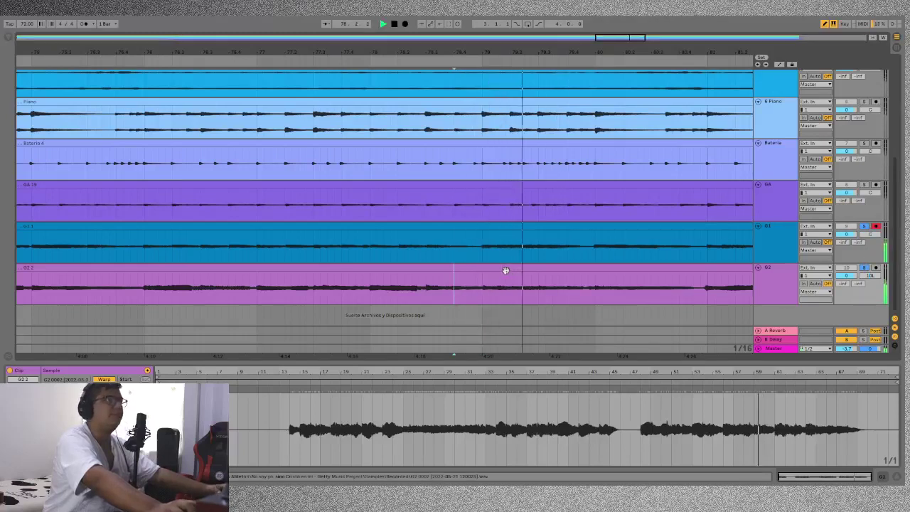
{"action": "key", "text": "space"}
{"action": "key", "text": "minus"}
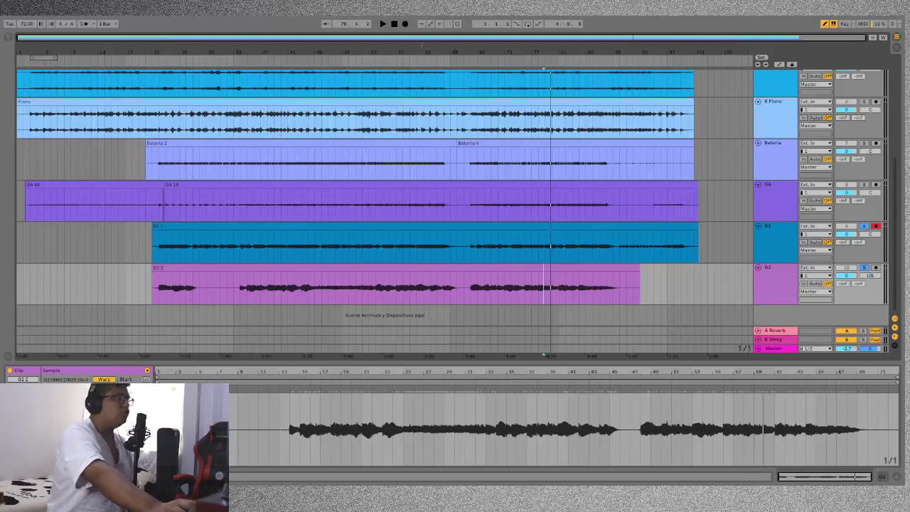
{"action": "scroll", "coordinate": [281, 254], "scroll_direction": "up", "scroll_amount": 1}
{"action": "scroll", "coordinate": [284, 254], "scroll_direction": "down", "scroll_amount": 1}
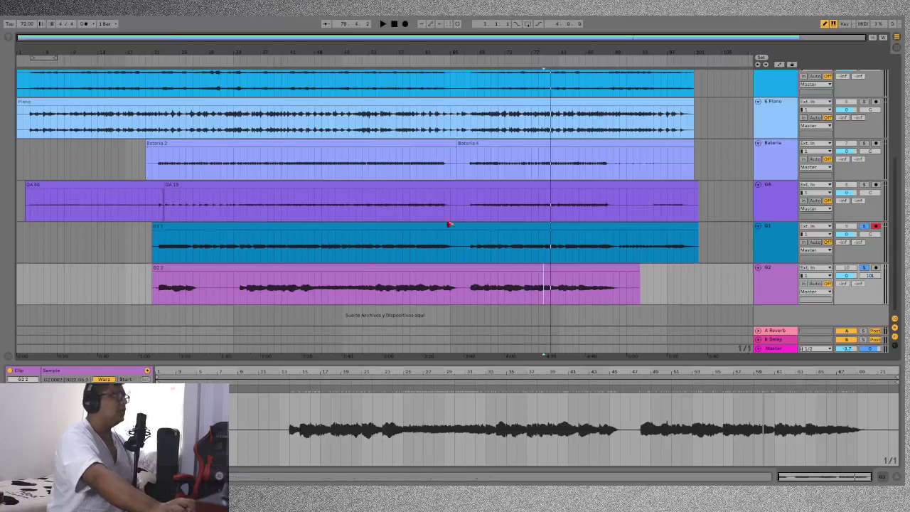
{"action": "scroll", "coordinate": [463, 264], "scroll_direction": "up", "scroll_amount": 5}
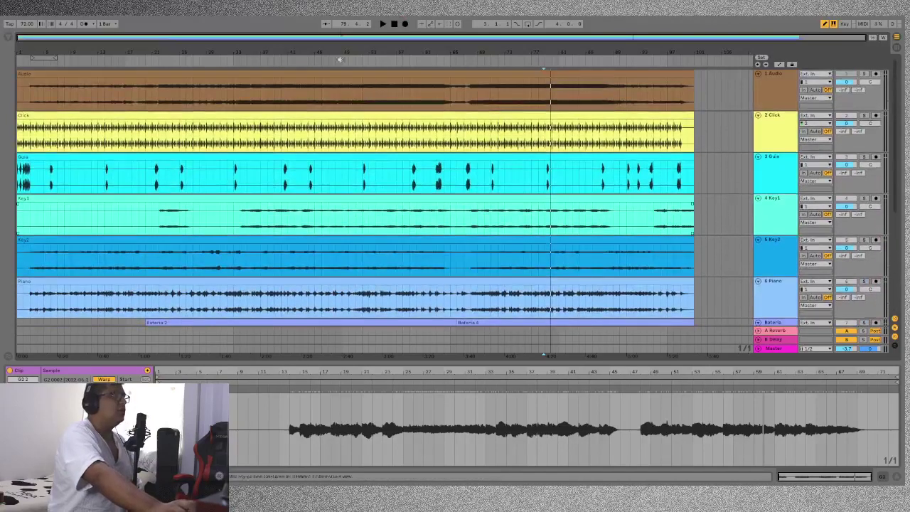
{"action": "scroll", "coordinate": [391, 184], "scroll_direction": "down", "scroll_amount": 1}
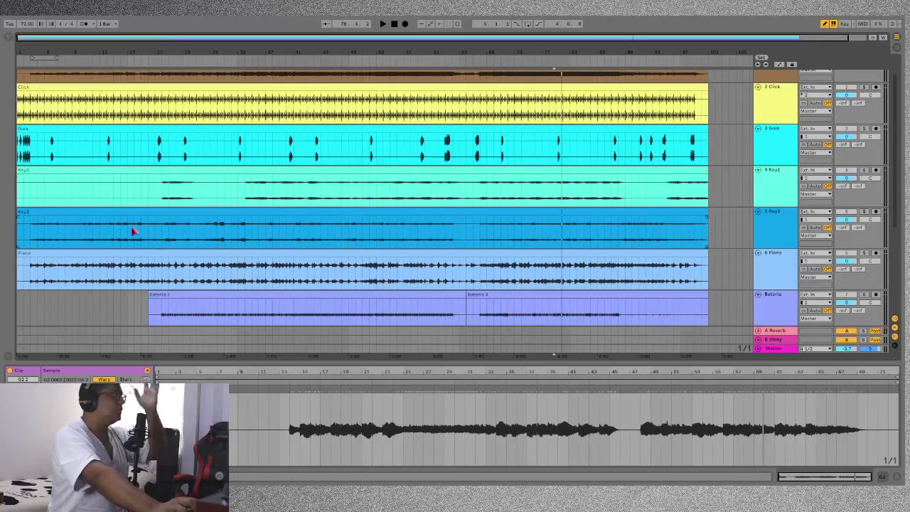
{"action": "scroll", "coordinate": [310, 277], "scroll_direction": "down", "scroll_amount": 1}
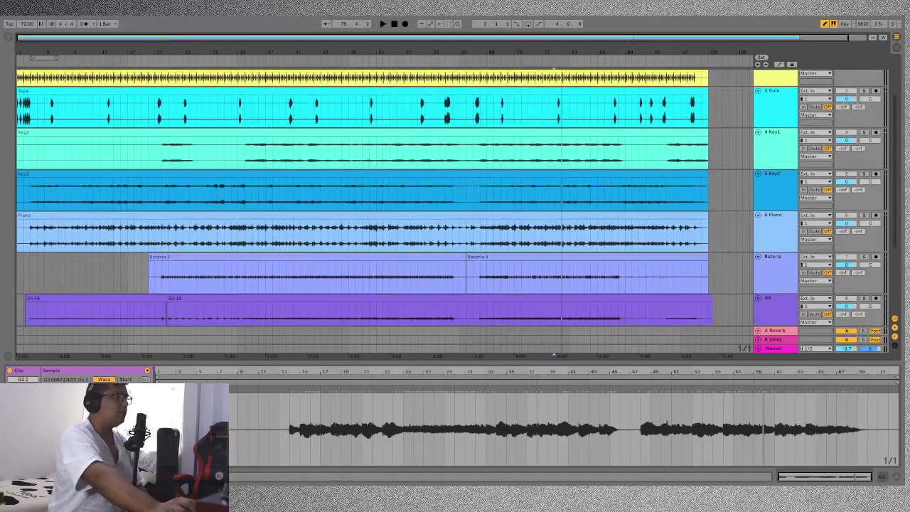